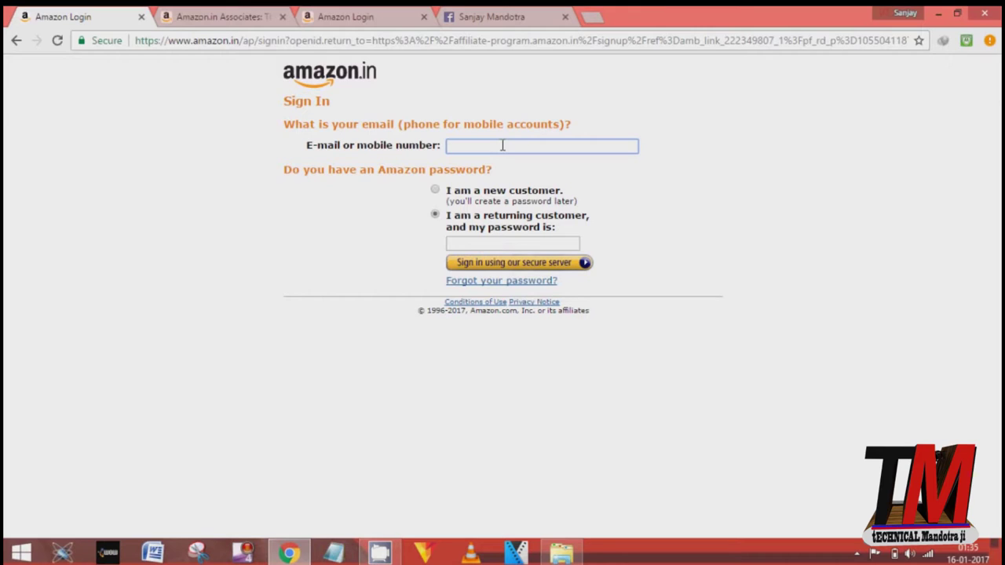
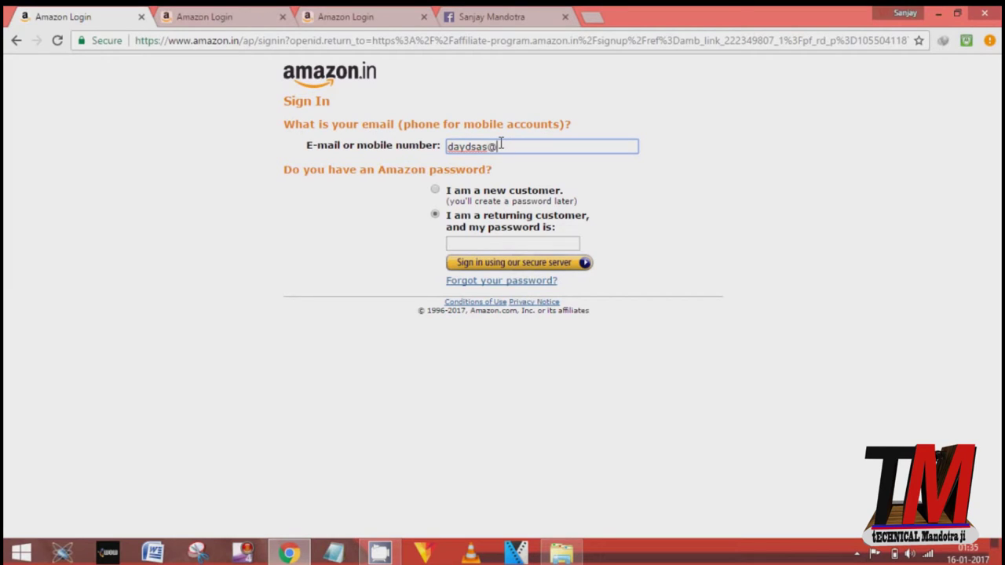
# Step: Enter the new customer's e-mail address as a new customer and continue to the registration form
pyautogui.click(436, 193)
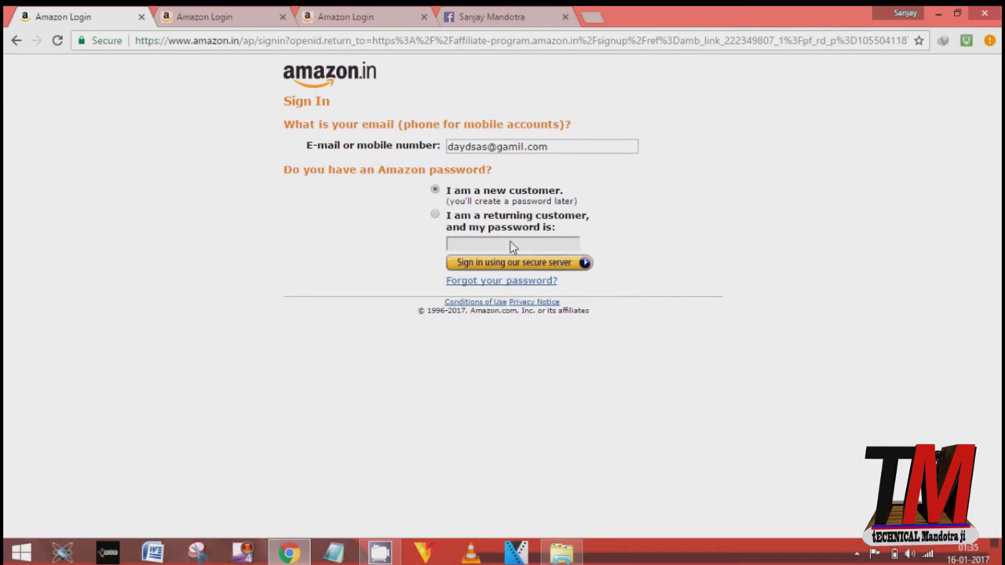
pyautogui.click(542, 267)
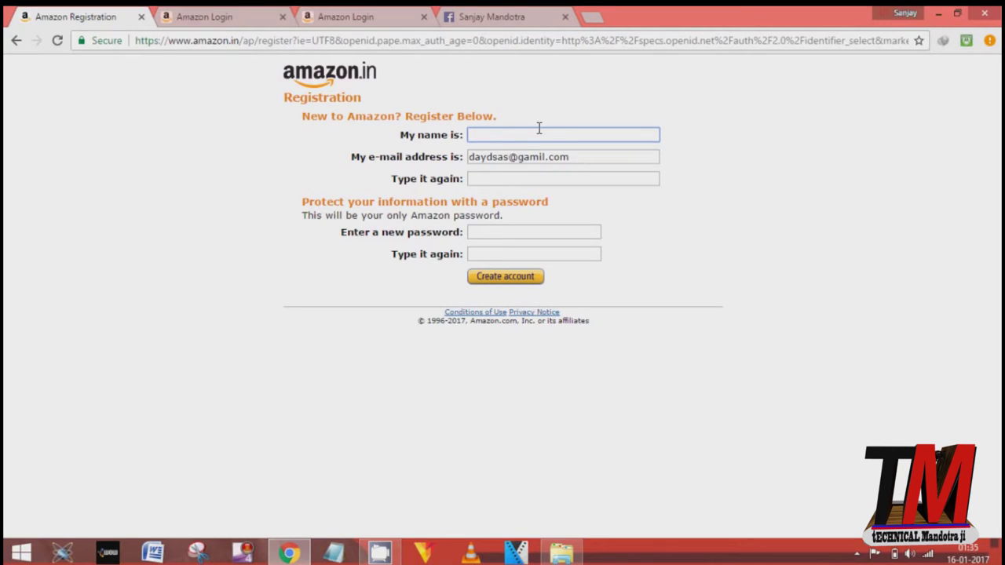
# Step: Register the Amazon account with the user's name, the e-mail pasted again as confirmation, and a repeated password
pyautogui.write('dyd')
pyautogui.moveTo(578, 157); pyautogui.dragTo(466, 155)
pyautogui.hotkey('ctrl', 'c')
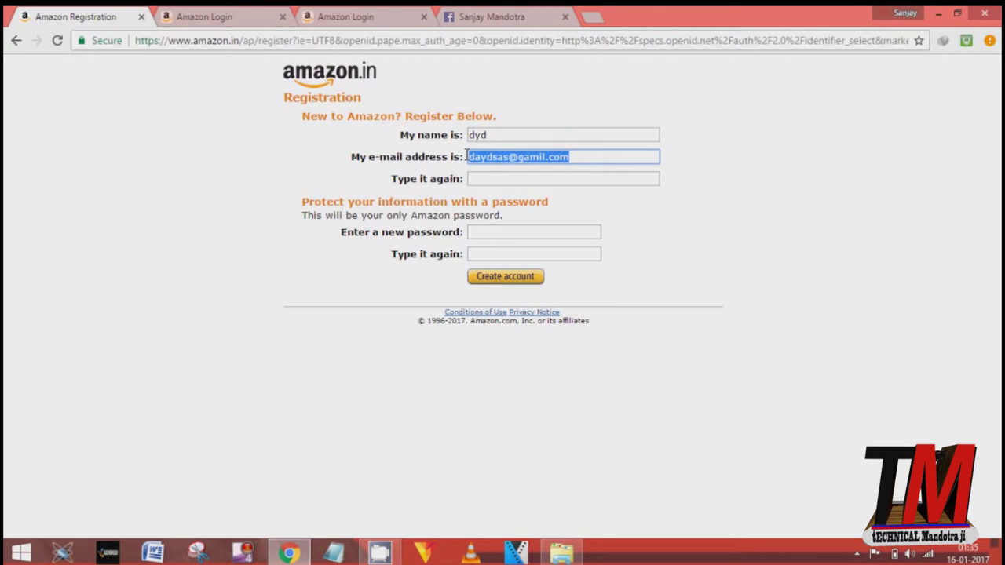
pyautogui.click(499, 178)
pyautogui.hotkey('ctrl', 'v')
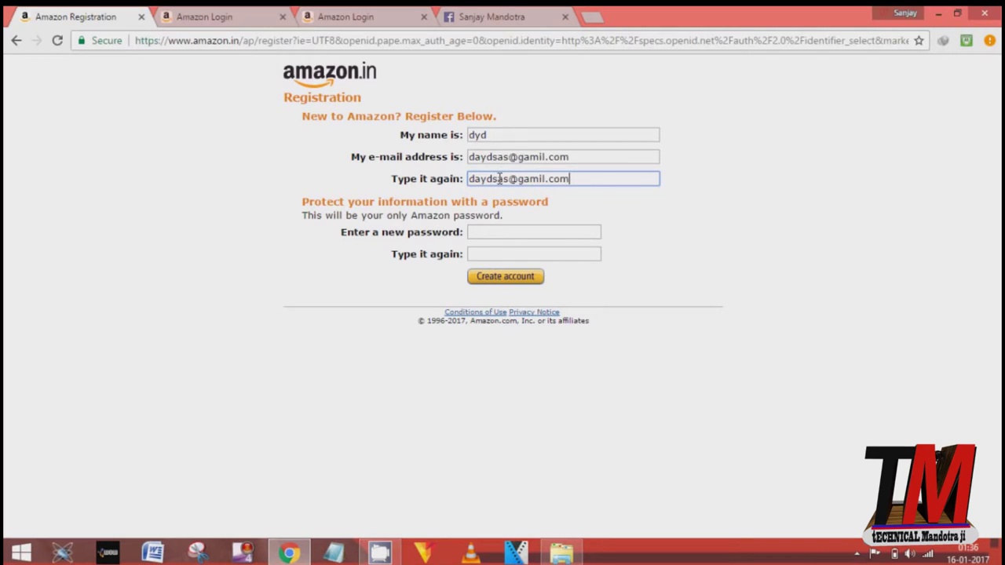
pyautogui.click(505, 235)
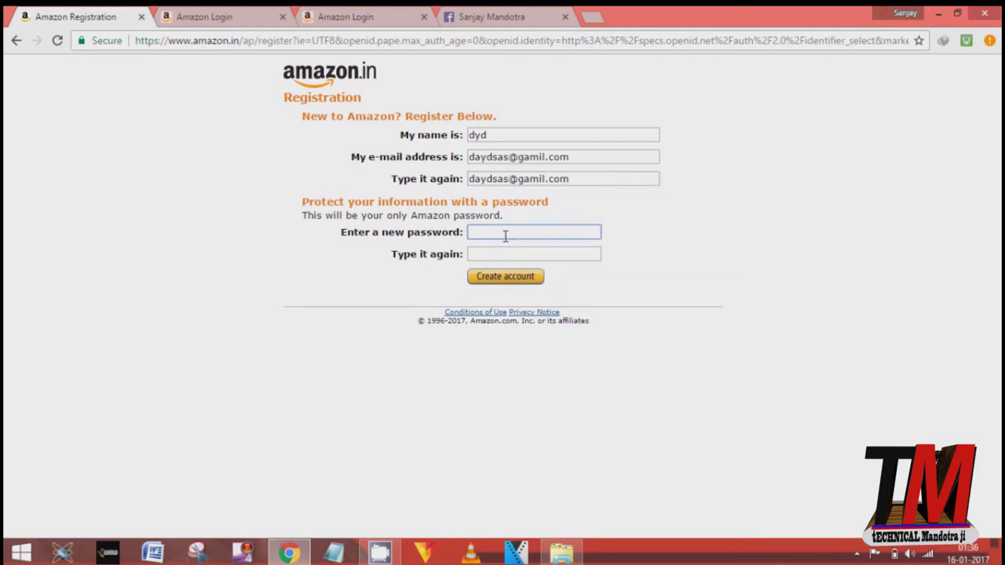
pyautogui.write('********')
pyautogui.press('Tab')
pyautogui.write('*****')
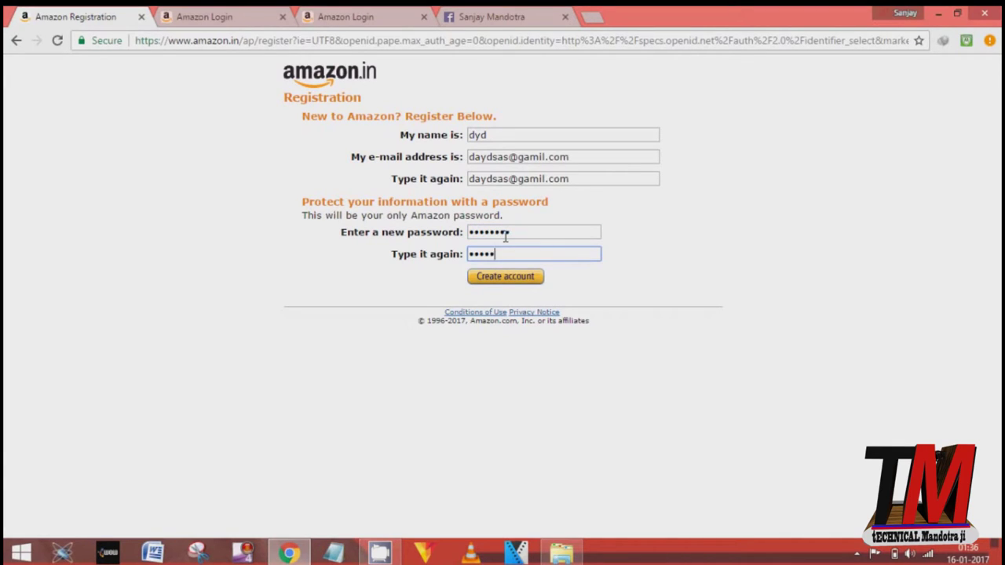
pyautogui.write('***')
pyautogui.click(510, 276)
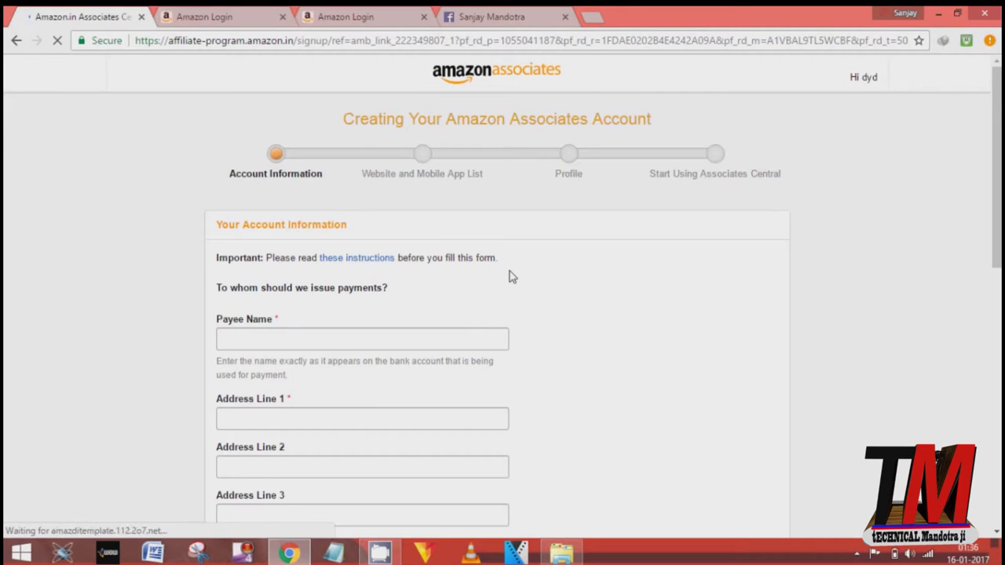
# Step: Enter the payee's name and the two address lines of the payment address
pyautogui.click(330, 342)
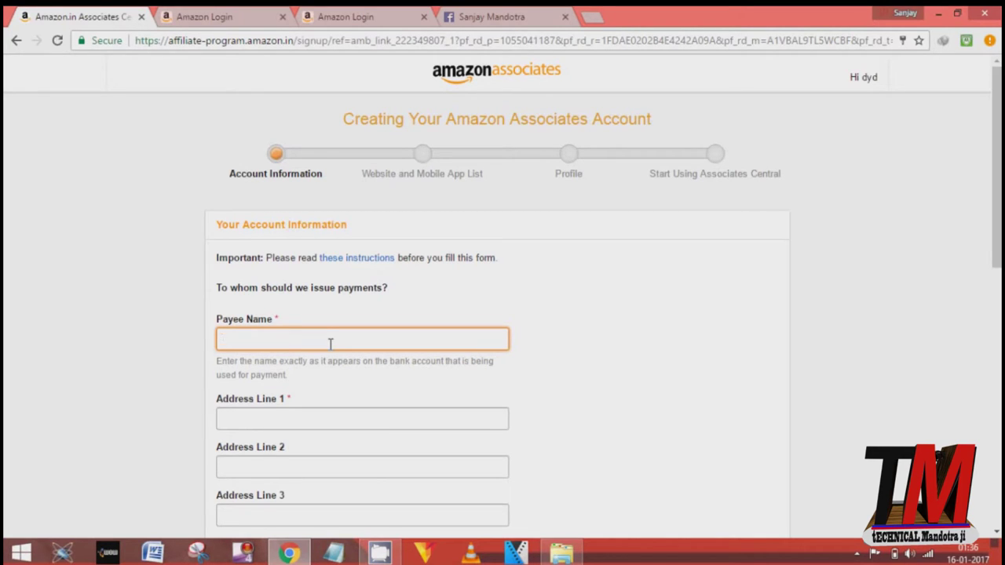
pyautogui.write('dtc')
pyautogui.press('BackSpace')
pyautogui.press('BackSpace')
pyautogui.write('yd')
pyautogui.press('Tab')
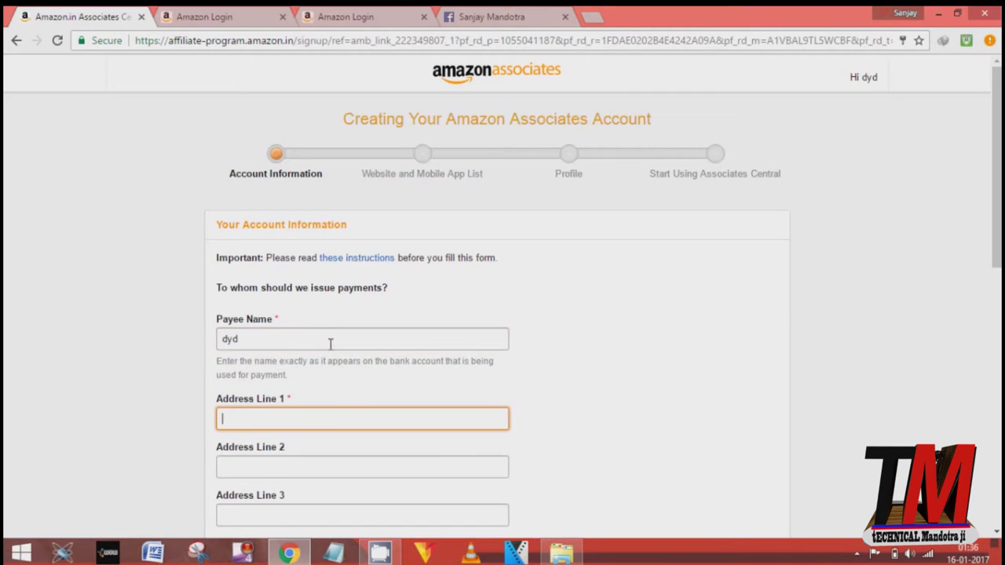
pyautogui.write('punjab')
pyautogui.press('Tab')
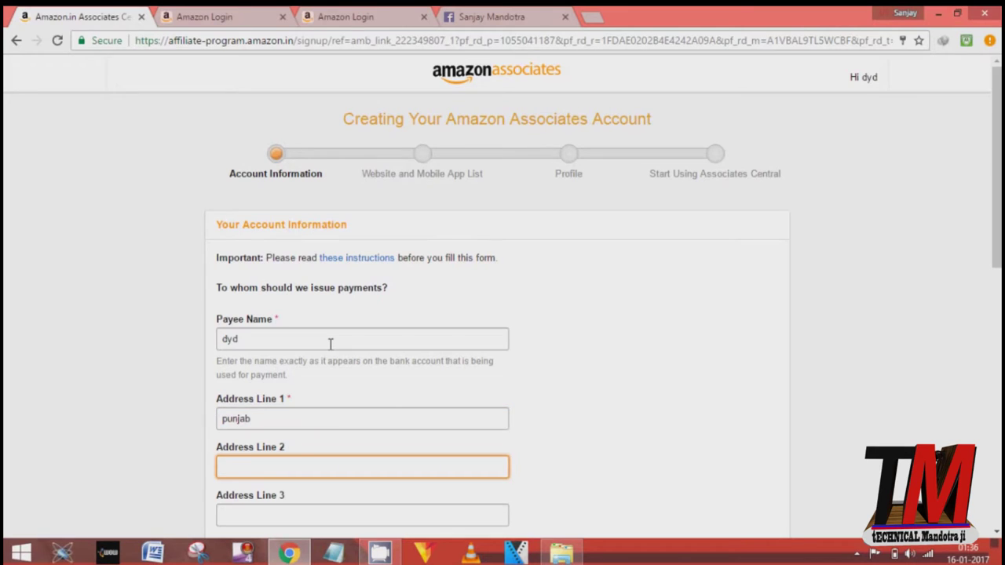
pyautogui.write('bathinda')
pyautogui.click(568, 455)
pyautogui.scroll(-3, 567, 455)
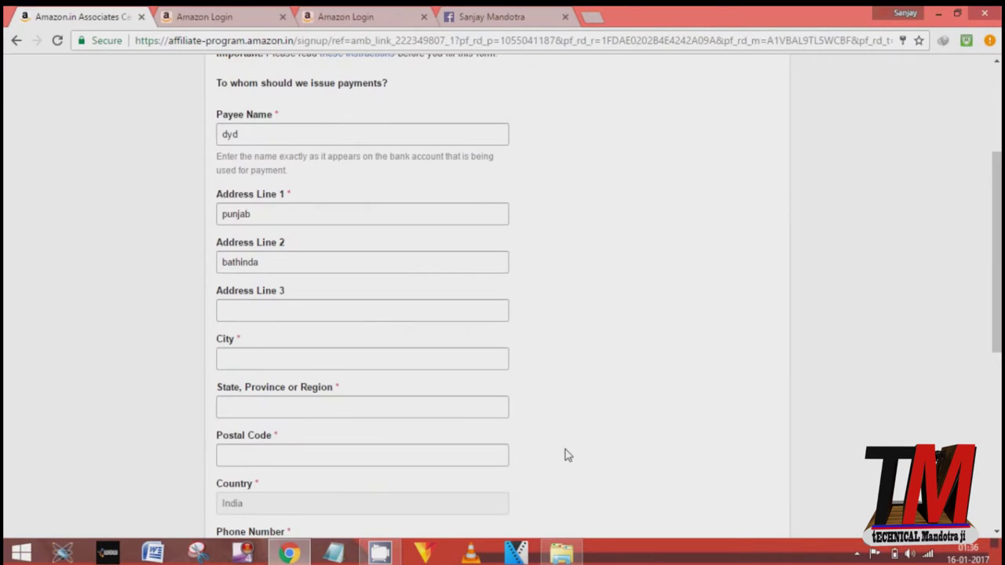
# Step: Fill in the payee's city, state and postal code
pyautogui.click(467, 362)
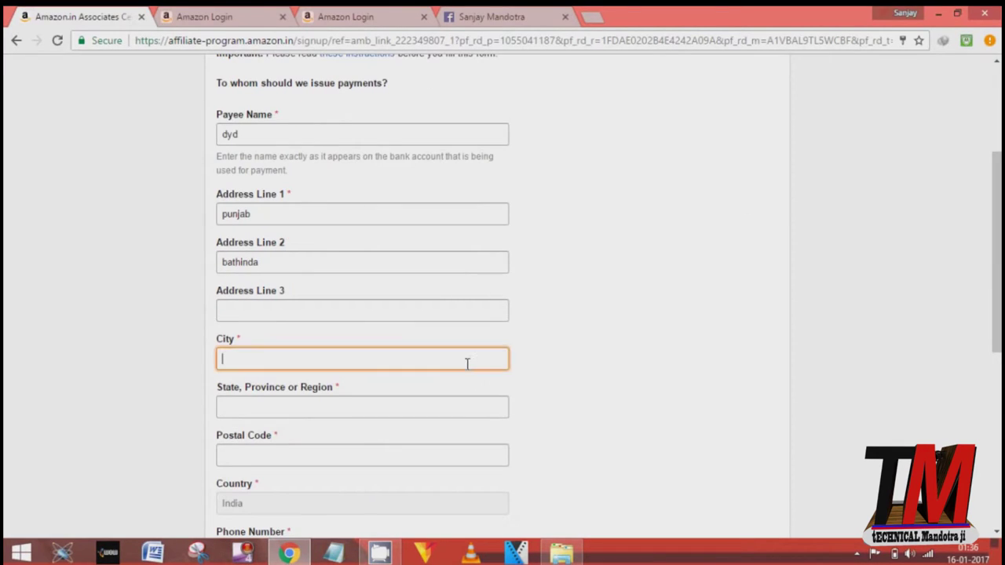
pyautogui.write('bathinda')
pyautogui.press('Tab')
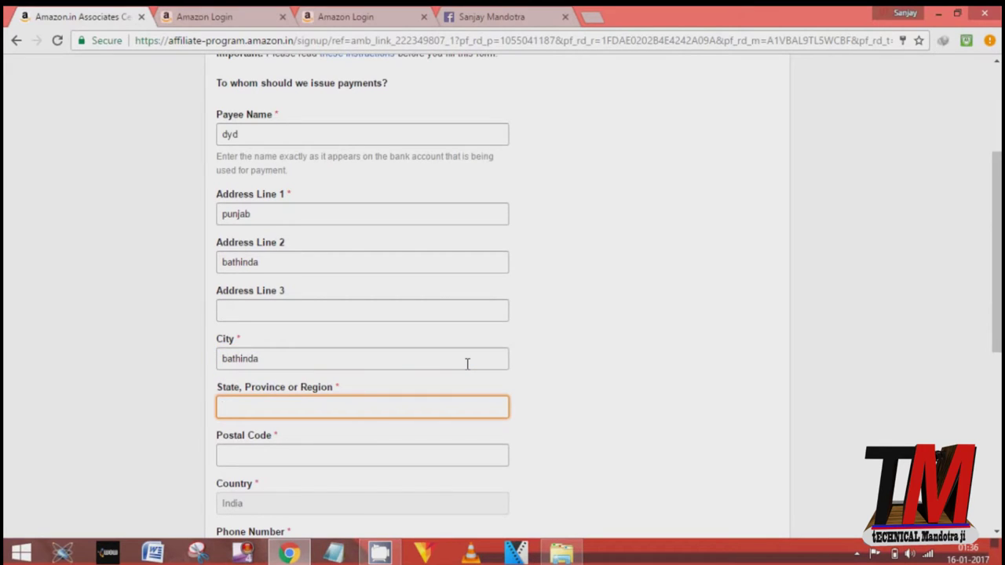
pyautogui.write('punjab')
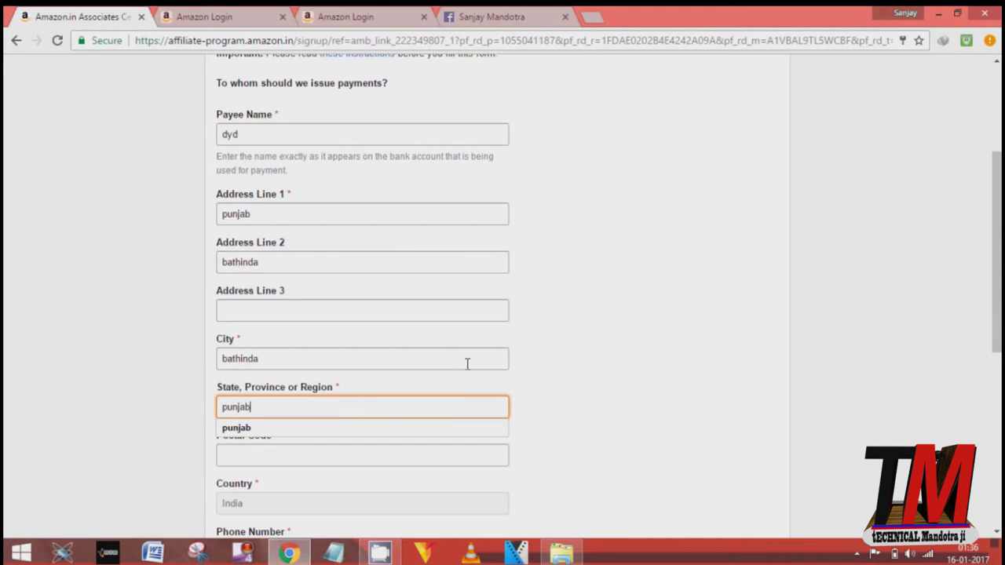
pyautogui.press('Tab')
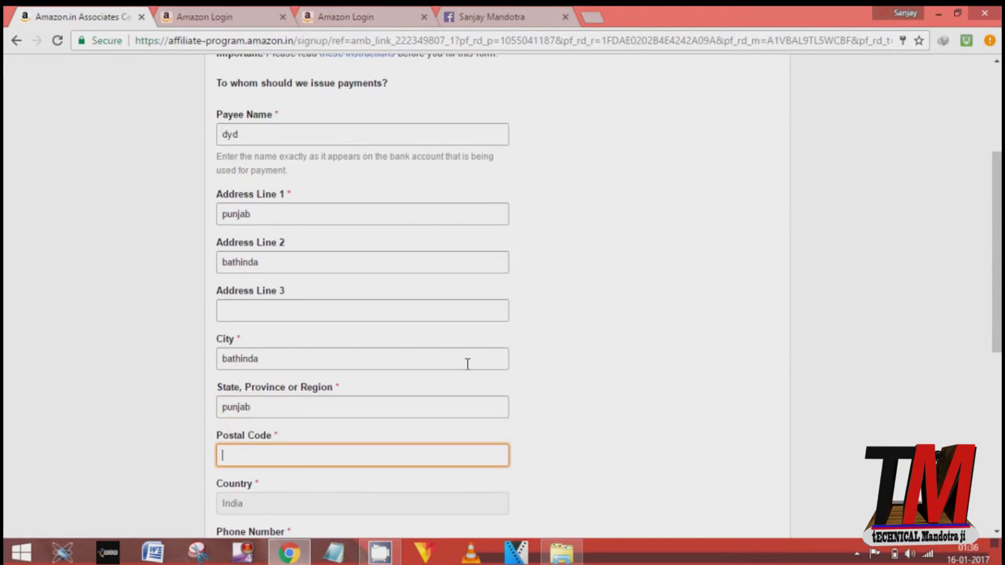
pyautogui.write('151001')
pyautogui.click(729, 496)
pyautogui.scroll(-2, 727, 494)
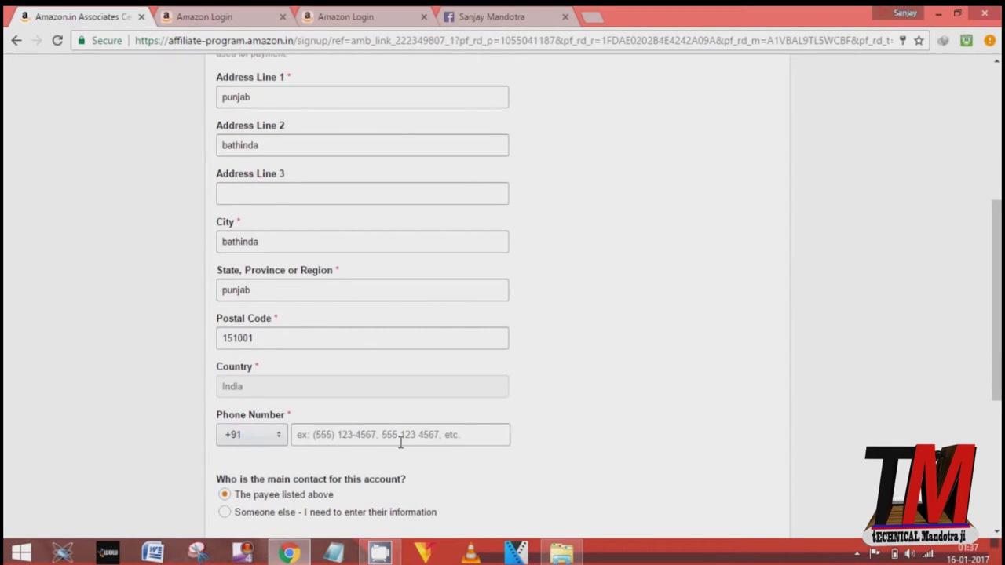
# Step: Enter the phone number and choose 'The payee listed above' as the main contact
pyautogui.click(400, 442)
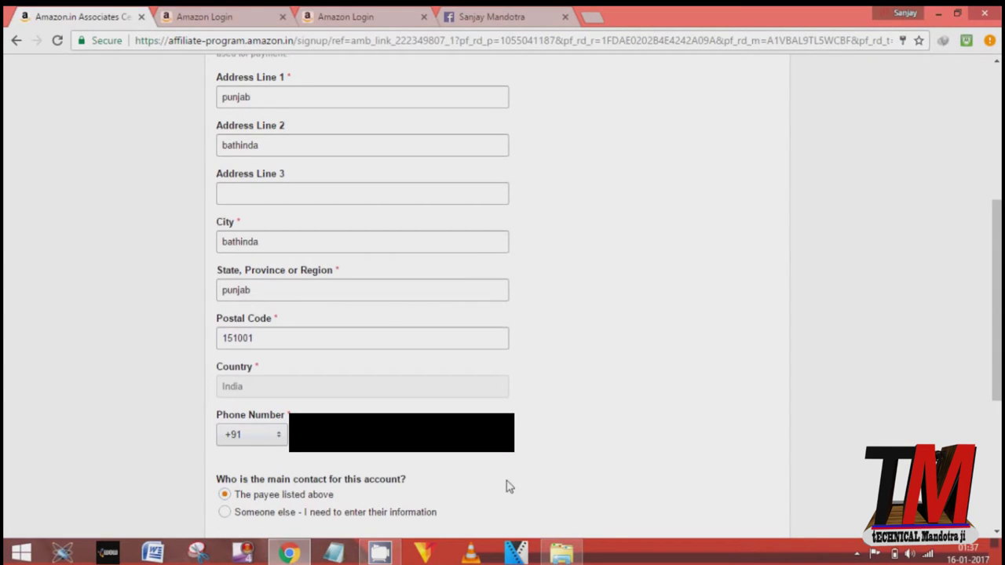
pyautogui.scroll(-2, 506, 487)
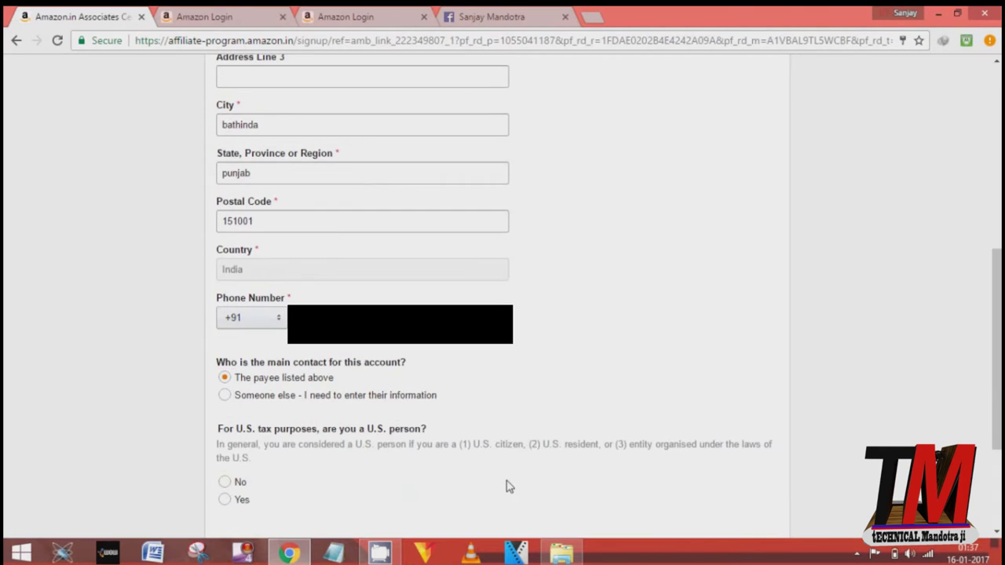
pyautogui.click(224, 378)
pyautogui.click(224, 377)
# Step: Answer No to the U.S. person question and continue to the websites step
pyautogui.click(225, 482)
pyautogui.press('Down')
pyautogui.click(260, 452)
pyautogui.click(224, 482)
pyautogui.scroll(-3, 325, 494)
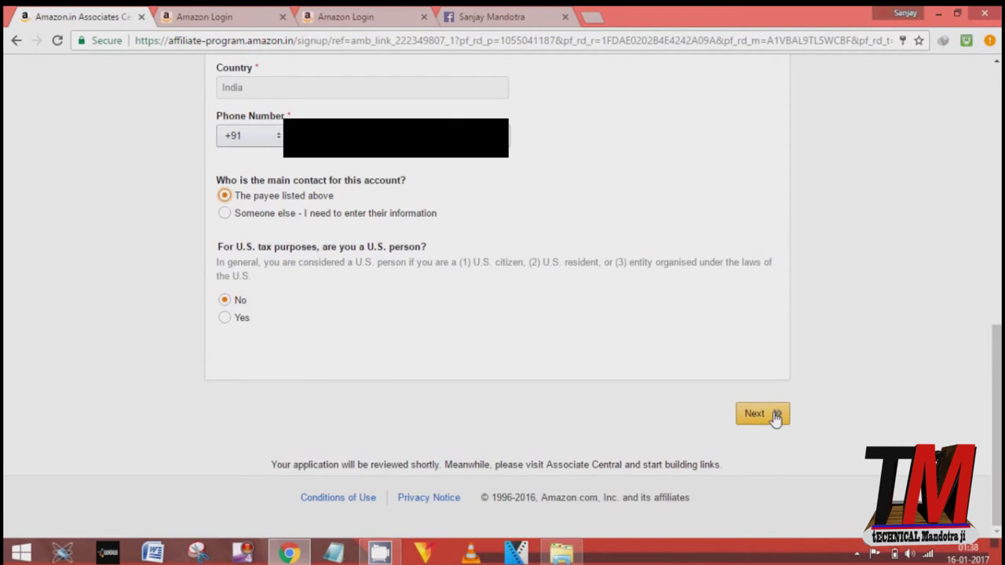
pyautogui.click(774, 416)
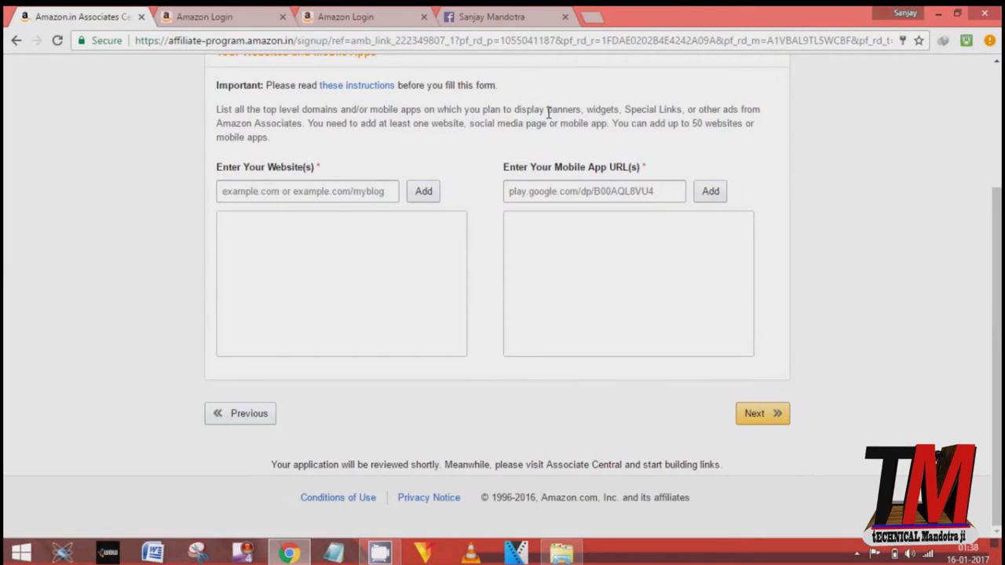
pyautogui.scroll(3, 548, 112)
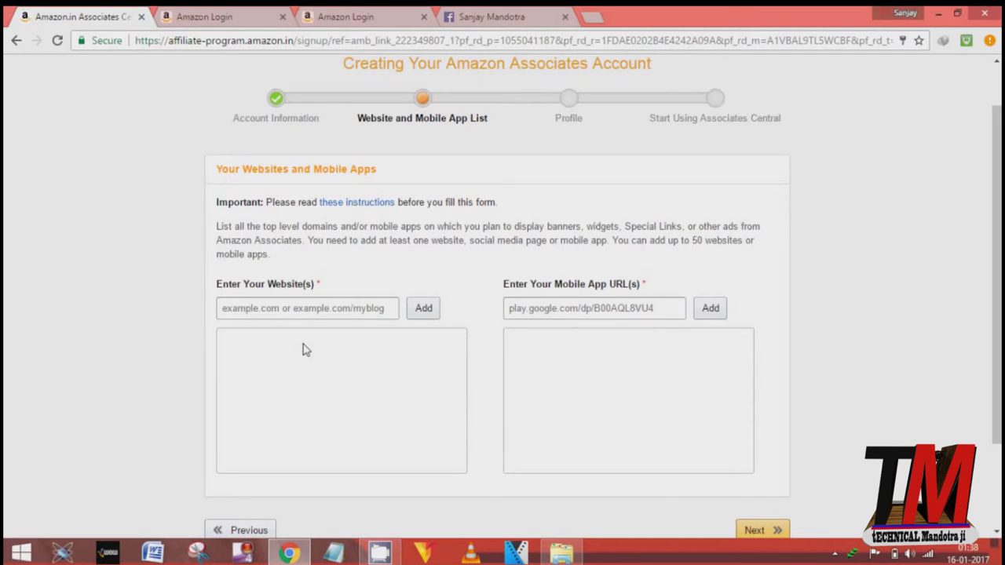
# Step: Copy the Facebook profile URL into the website list, add it, and continue to the Profile step
pyautogui.click(500, 15)
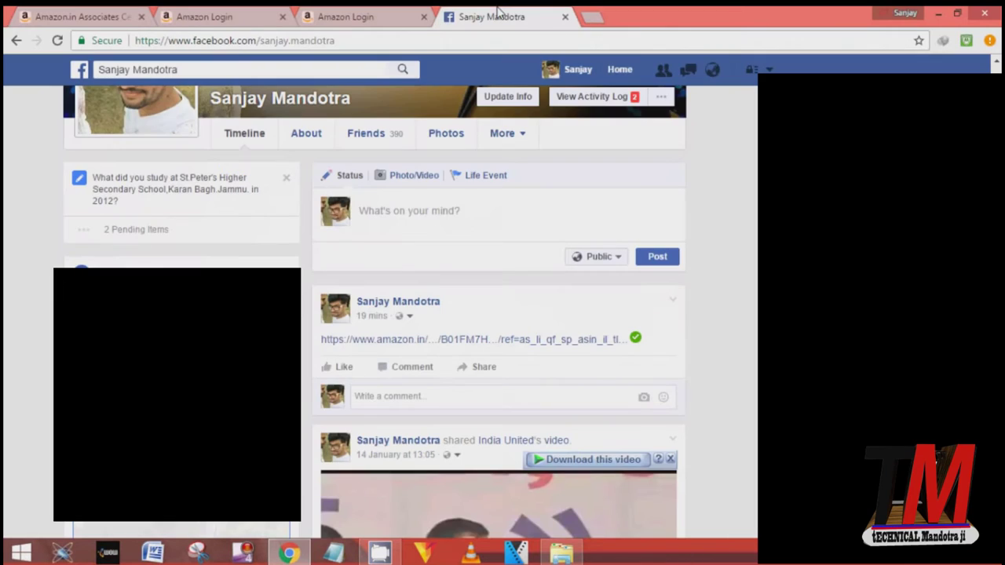
pyautogui.click(310, 41)
pyautogui.hotkey('ctrl', 'c')
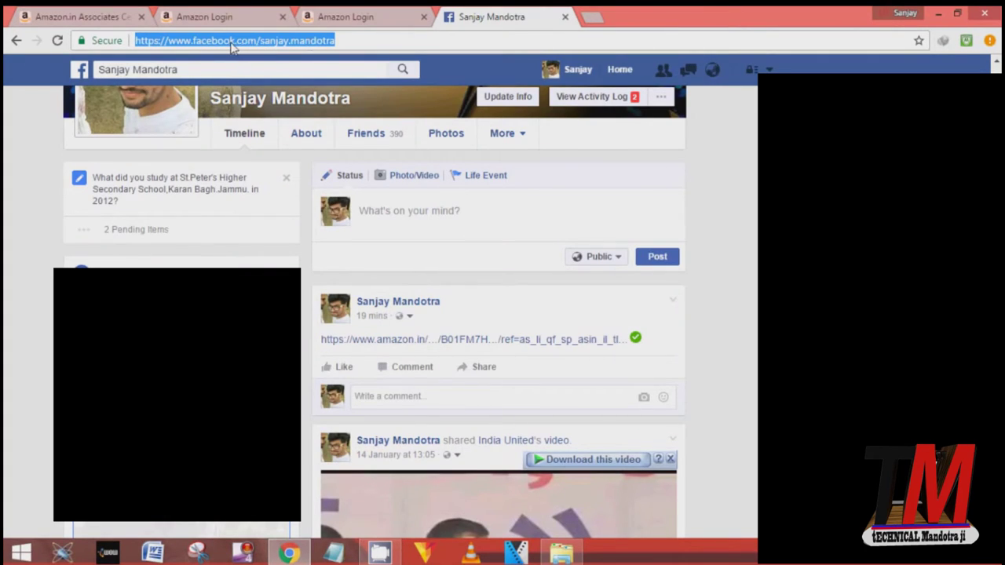
pyautogui.click(88, 14)
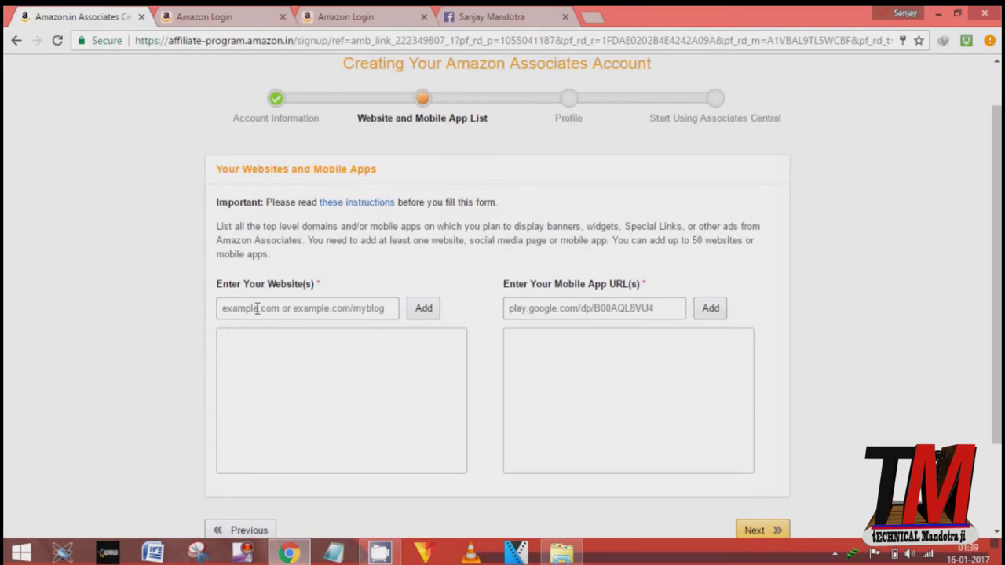
pyautogui.click(256, 308)
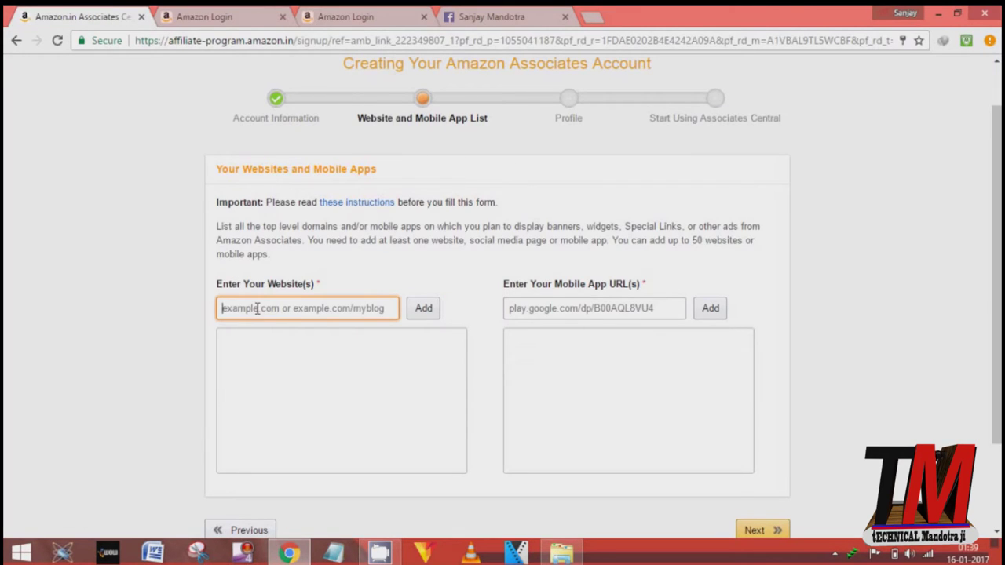
pyautogui.hotkey('ctrl', 'v')
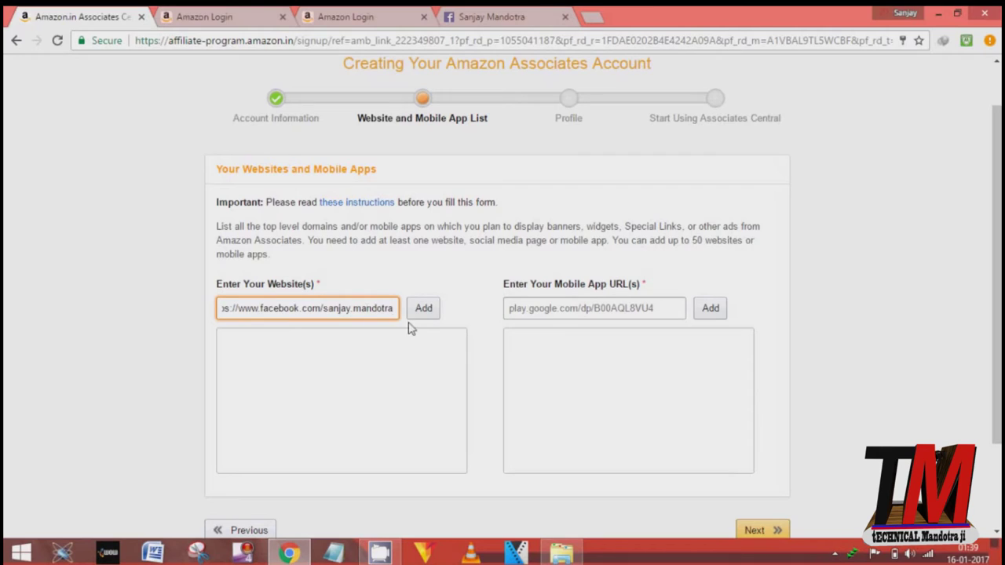
pyautogui.click(423, 309)
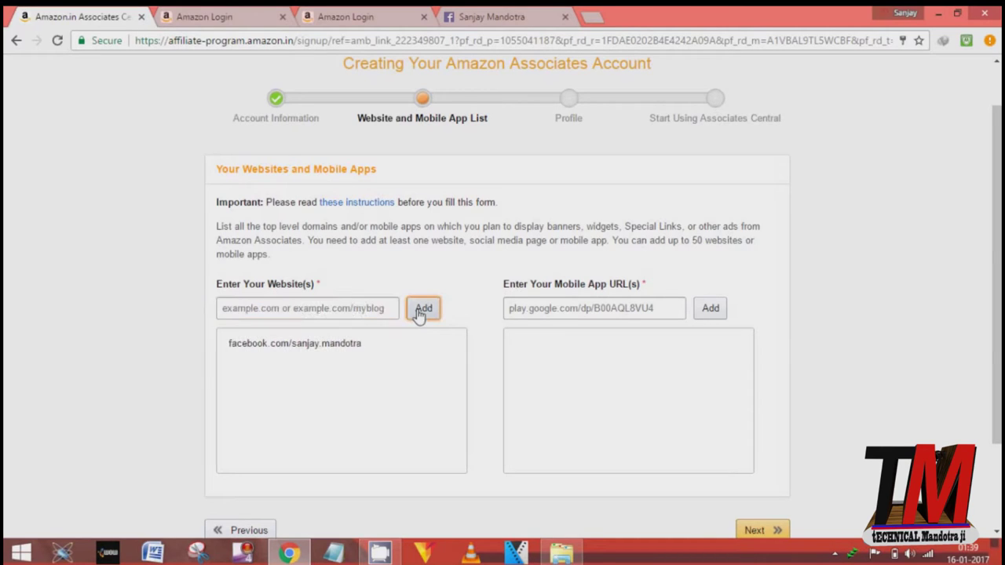
pyautogui.moveTo(227, 341)
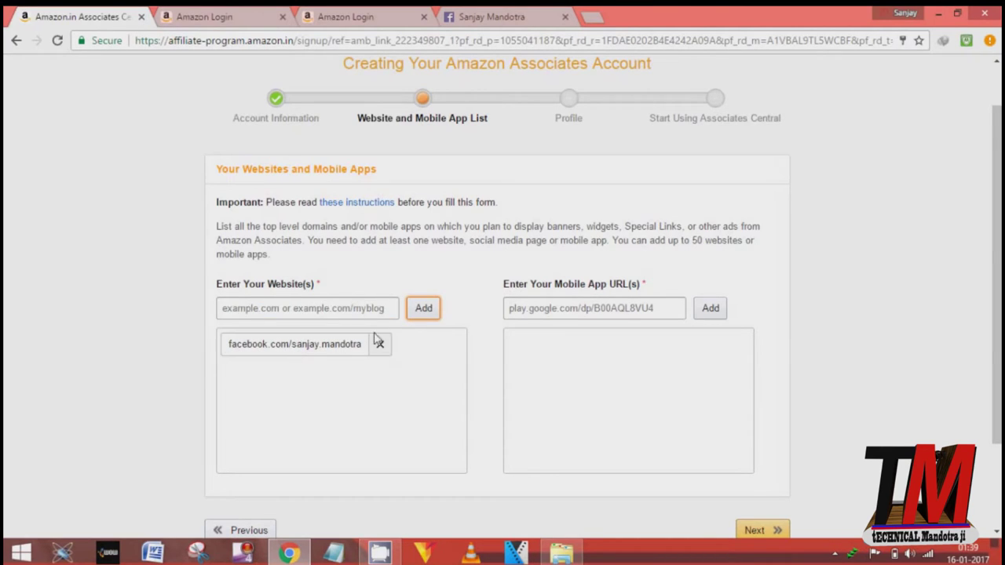
pyautogui.click(813, 461)
pyautogui.scroll(-2, 813, 461)
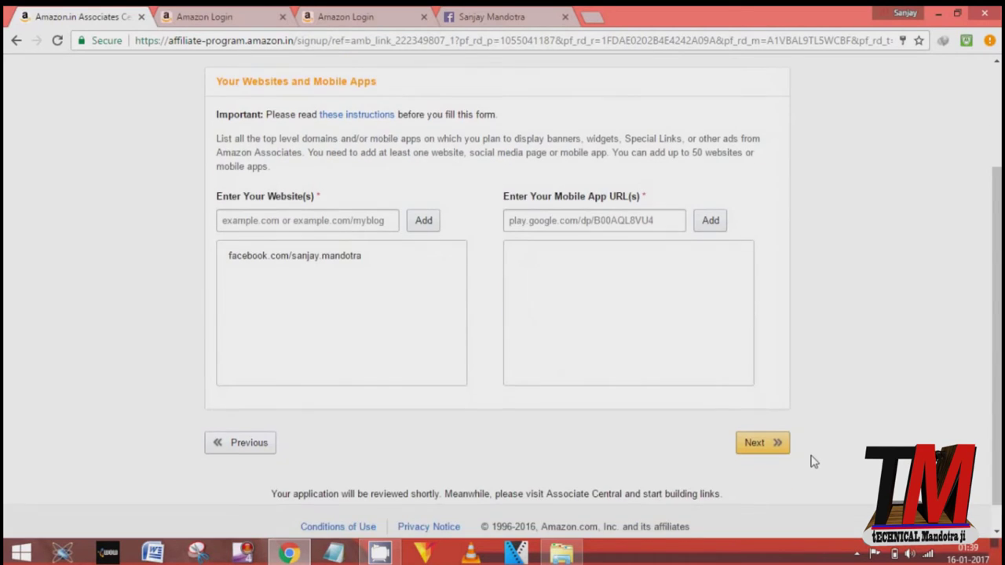
pyautogui.click(779, 454)
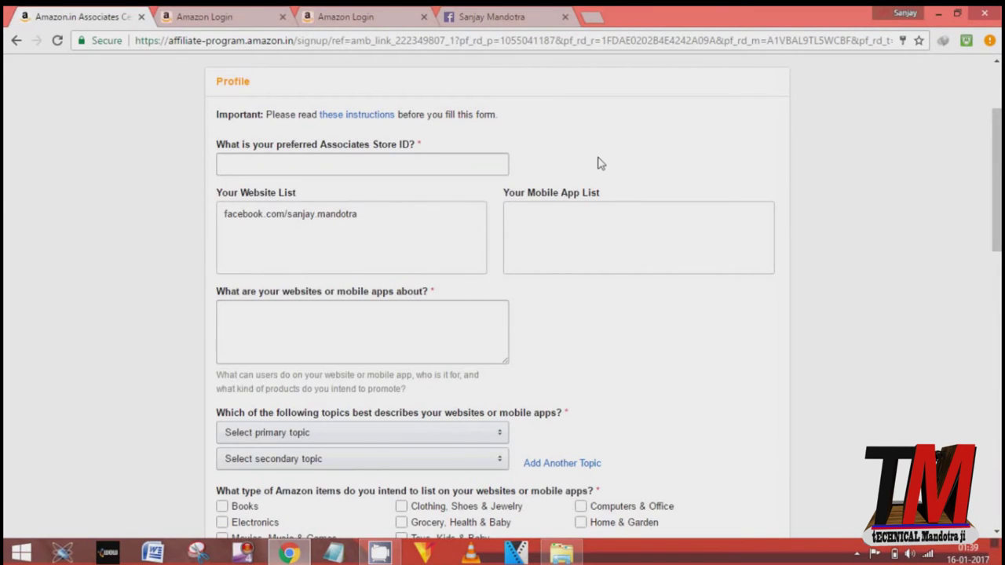
# Step: Set the preferred Store ID to 5678 and describe the websites as 'social net'
pyautogui.scroll(2, 597, 162)
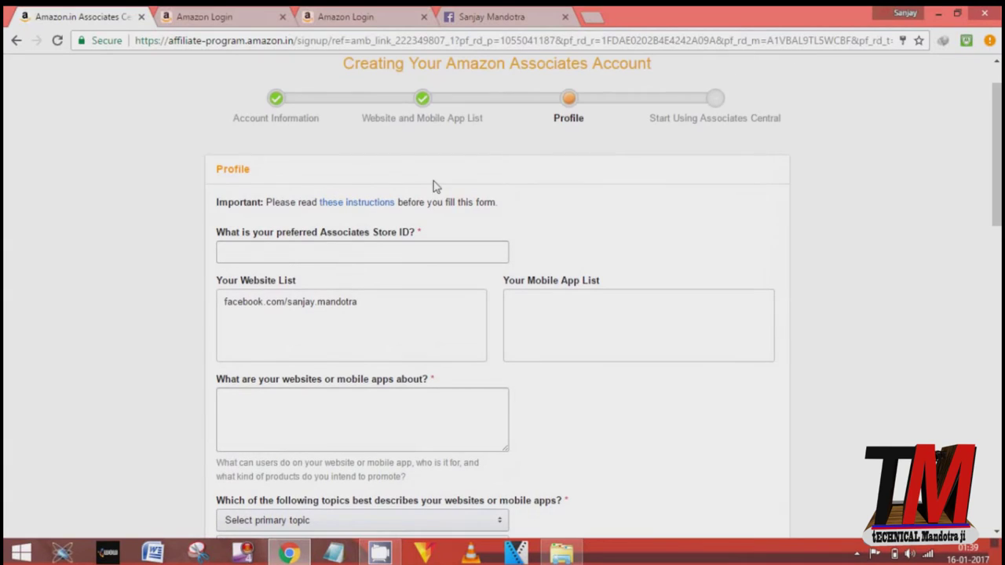
pyautogui.click(339, 247)
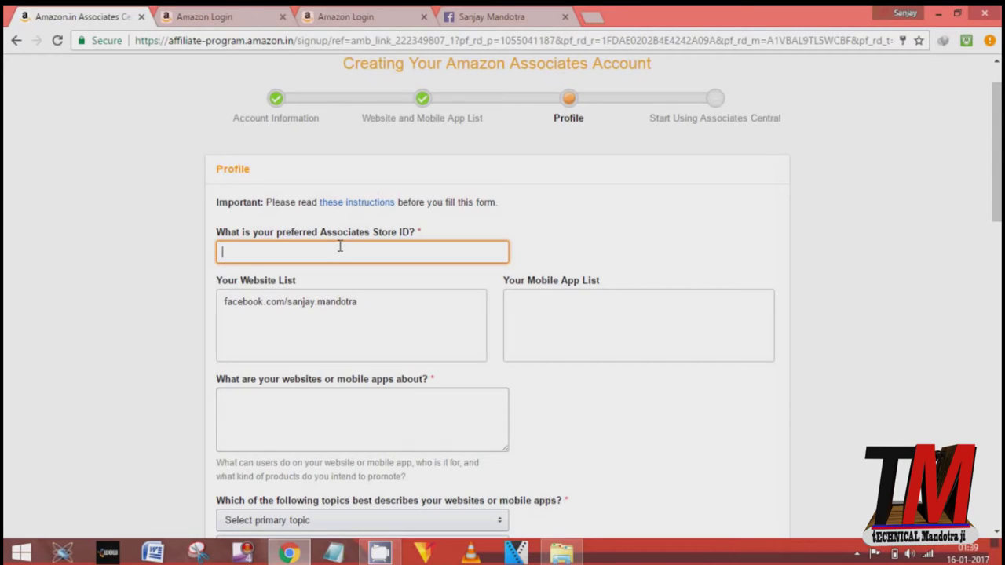
pyautogui.write('5678')
pyautogui.click(367, 410)
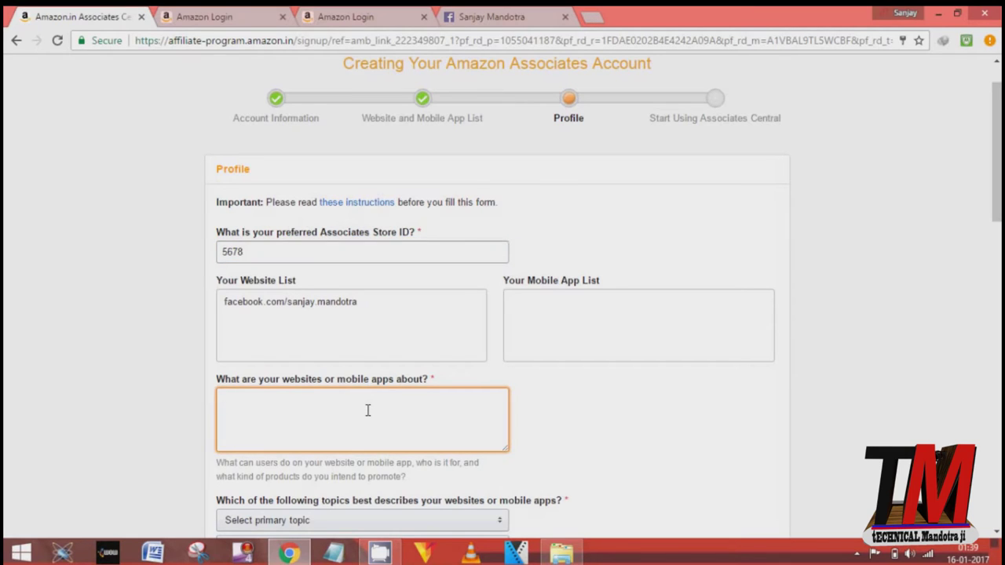
pyautogui.write('social netr')
pyautogui.click(562, 497)
pyautogui.scroll(-2, 562, 497)
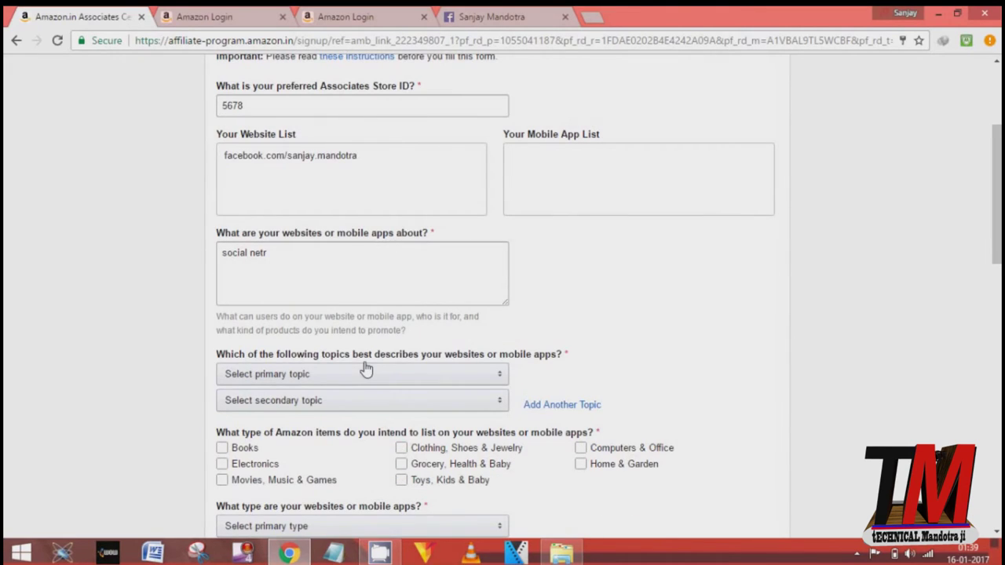
# Step: Choose Books as primary topic and Business/Industrial as secondary topic
pyautogui.click(415, 378)
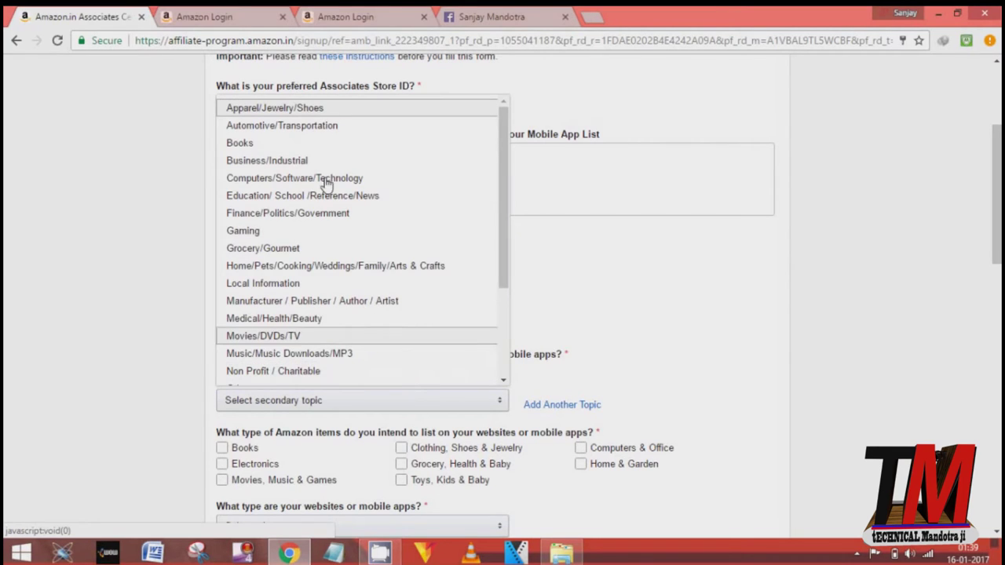
pyautogui.click(287, 143)
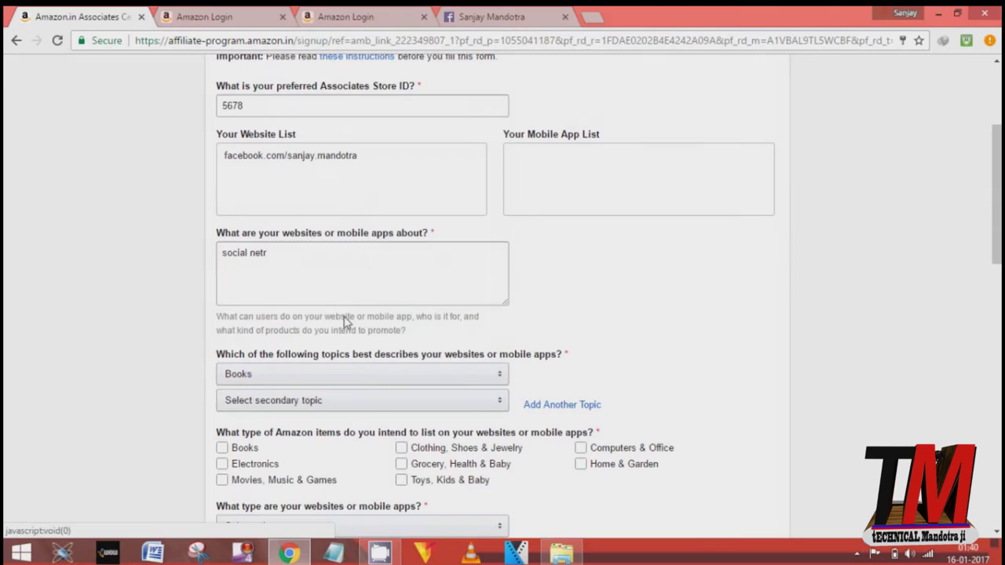
pyautogui.click(361, 414)
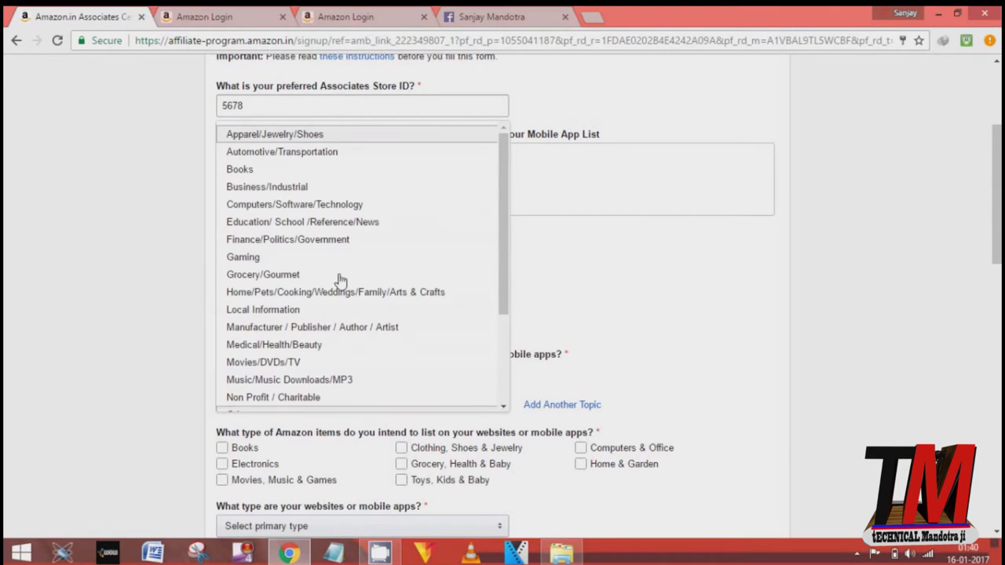
pyautogui.click(294, 186)
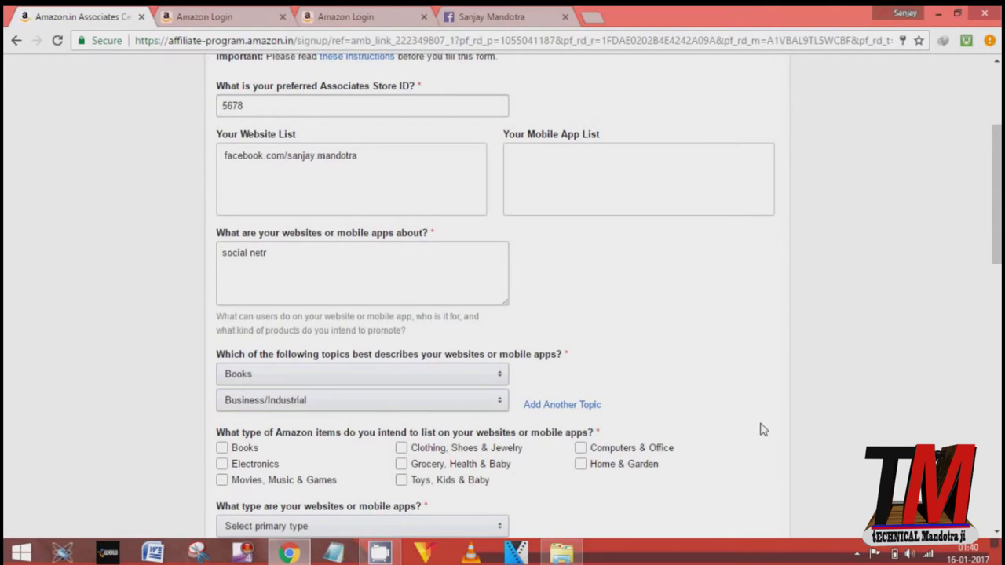
pyautogui.scroll(-3, 762, 427)
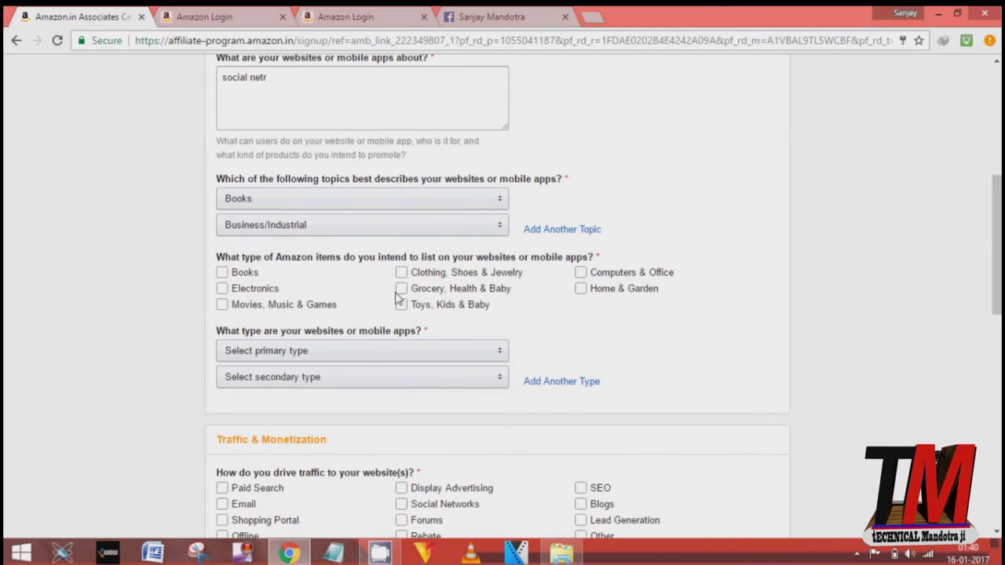
# Step: Tick seven item types: Books, Electronics, Clothing, Toys, Grocery, Home & Garden, Computers & Office
pyautogui.click(222, 272)
pyautogui.click(222, 274)
pyautogui.click(222, 288)
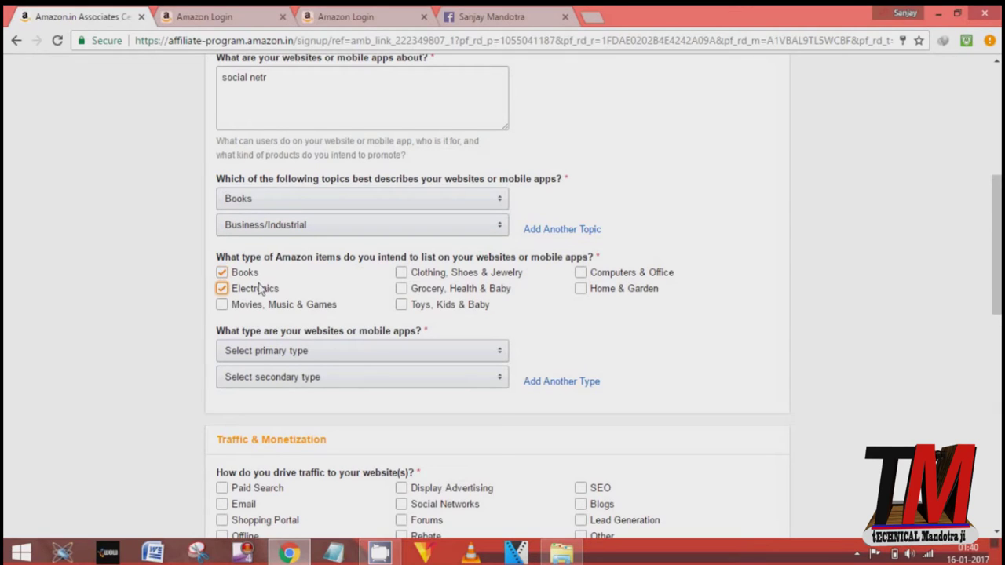
pyautogui.click(403, 272)
pyautogui.click(405, 303)
pyautogui.click(403, 274)
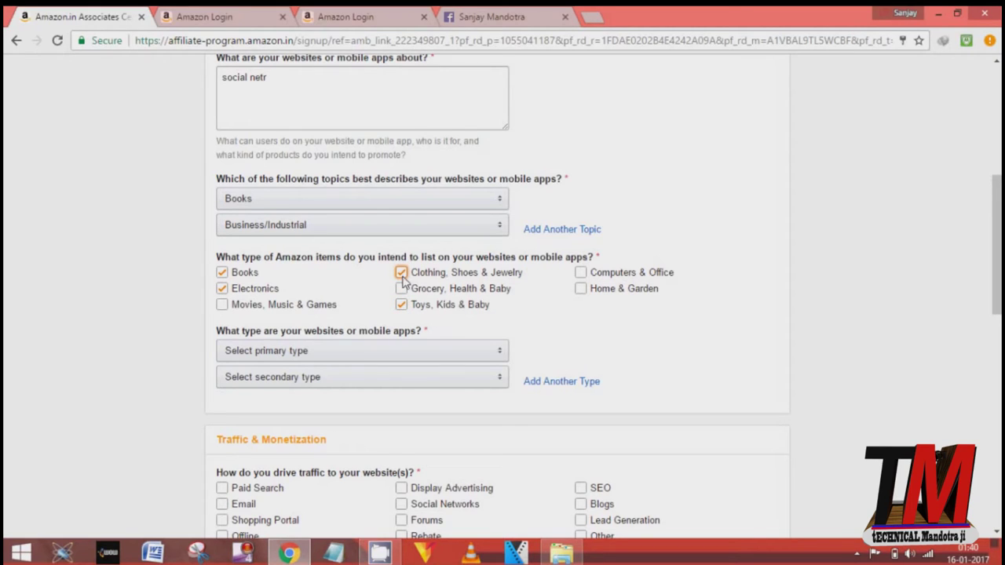
pyautogui.click(402, 290)
pyautogui.click(583, 290)
pyautogui.click(581, 273)
# Step: Set website types to A Content or Niche Website (primary) and Other (secondary)
pyautogui.click(429, 355)
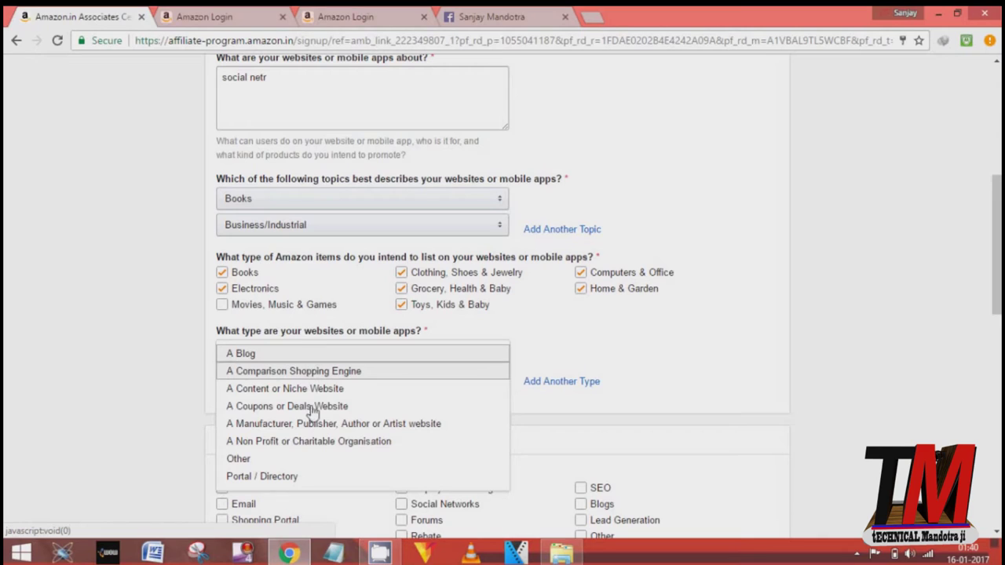
pyautogui.click(308, 389)
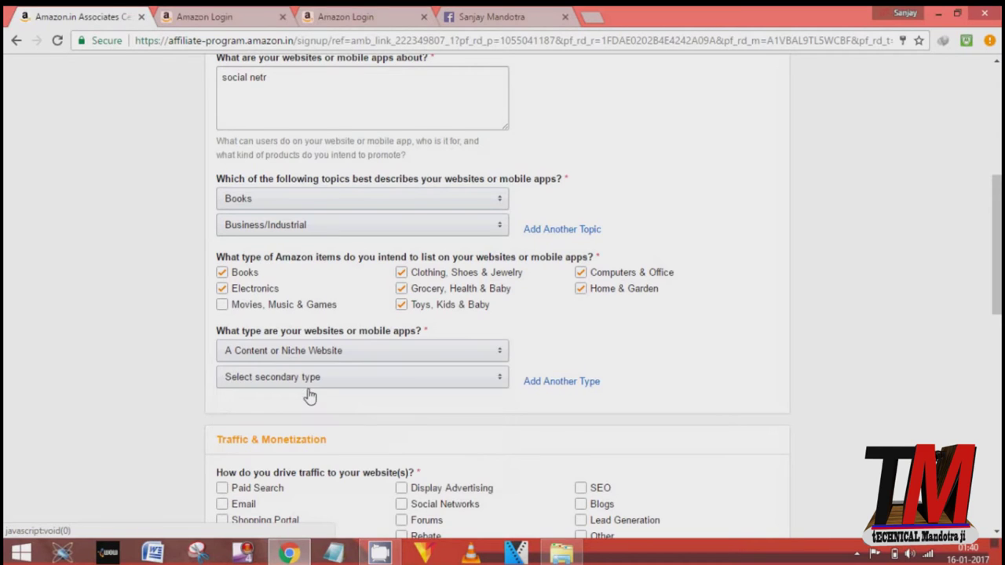
pyautogui.click(321, 383)
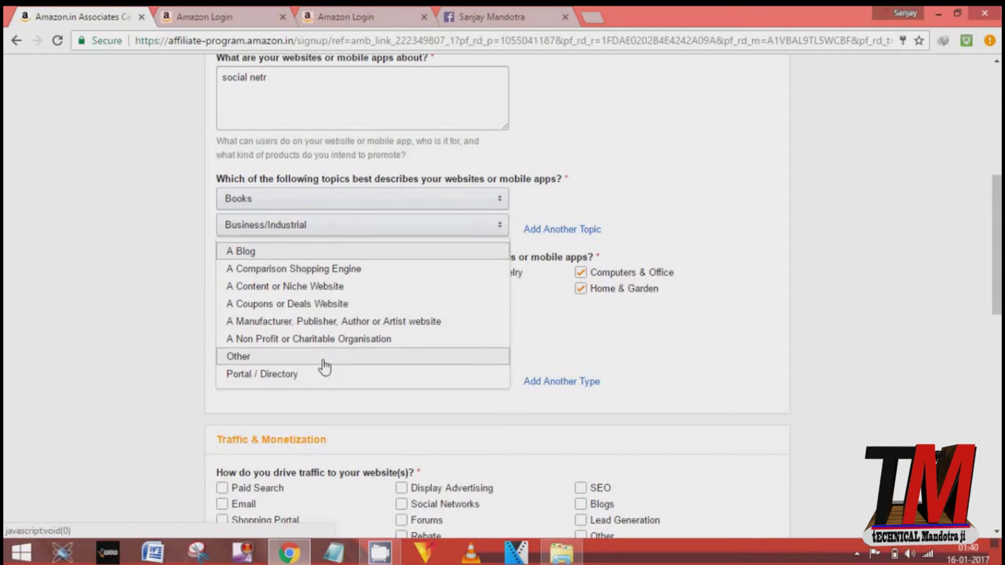
pyautogui.click(322, 361)
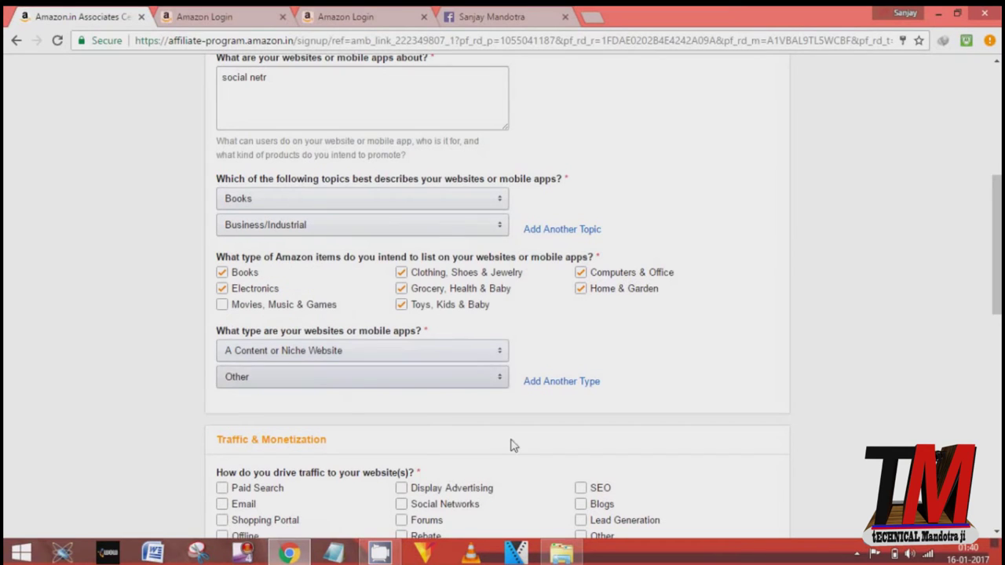
# Step: Tick Paid Search, Email and SEO as traffic sources
pyautogui.scroll(-3, 517, 449)
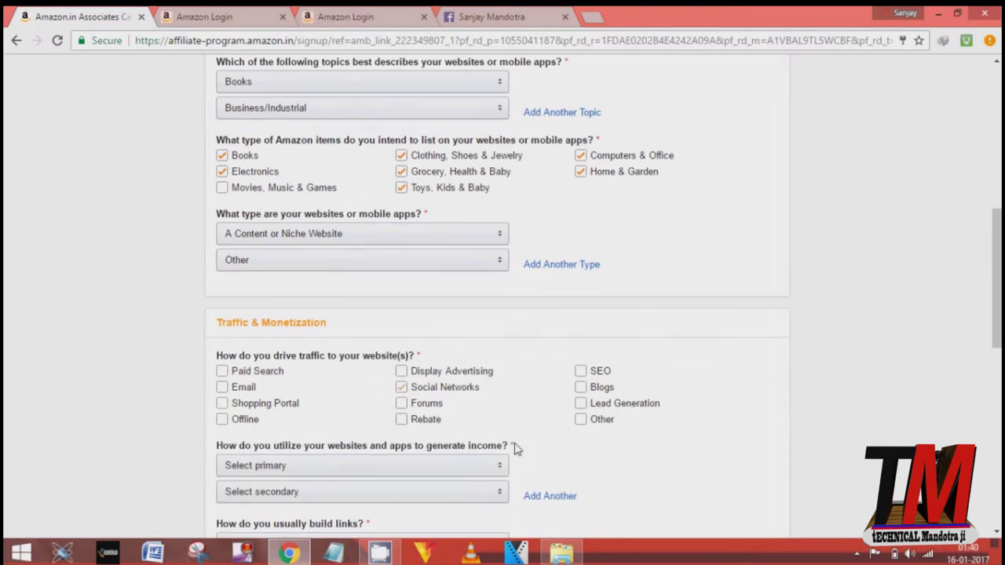
pyautogui.click(310, 343)
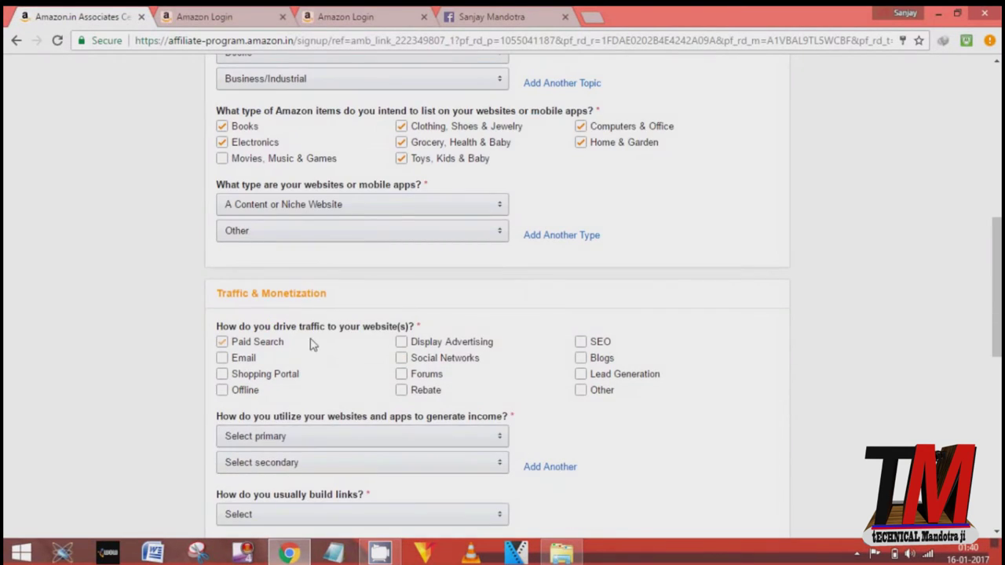
pyautogui.click(270, 341)
pyautogui.click(222, 341)
pyautogui.click(222, 358)
pyautogui.click(602, 357)
pyautogui.click(602, 357)
pyautogui.click(612, 373)
pyautogui.click(580, 341)
# Step: Choose Widgets as both the primary and secondary income method
pyautogui.click(430, 437)
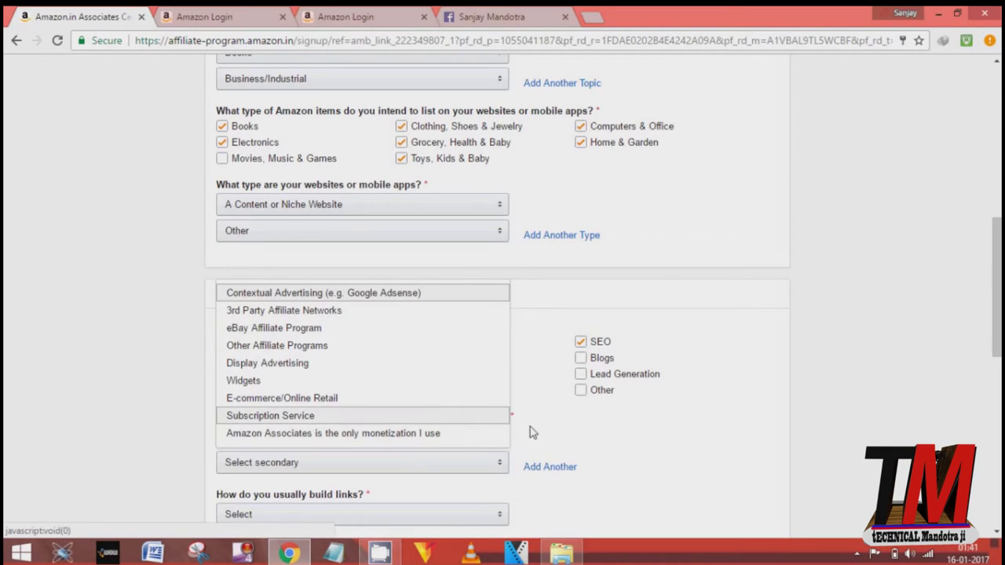
pyautogui.click(573, 444)
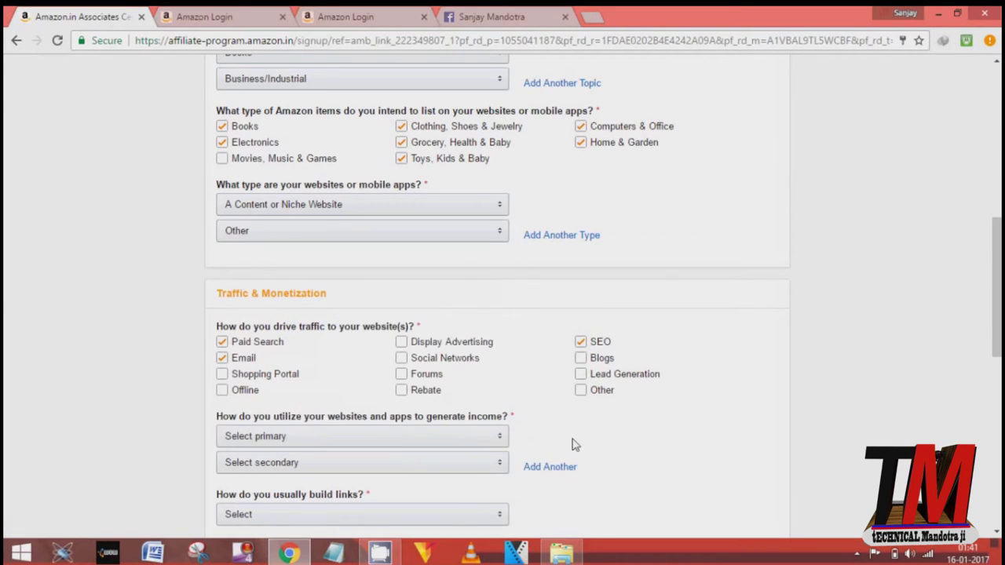
pyautogui.click(416, 442)
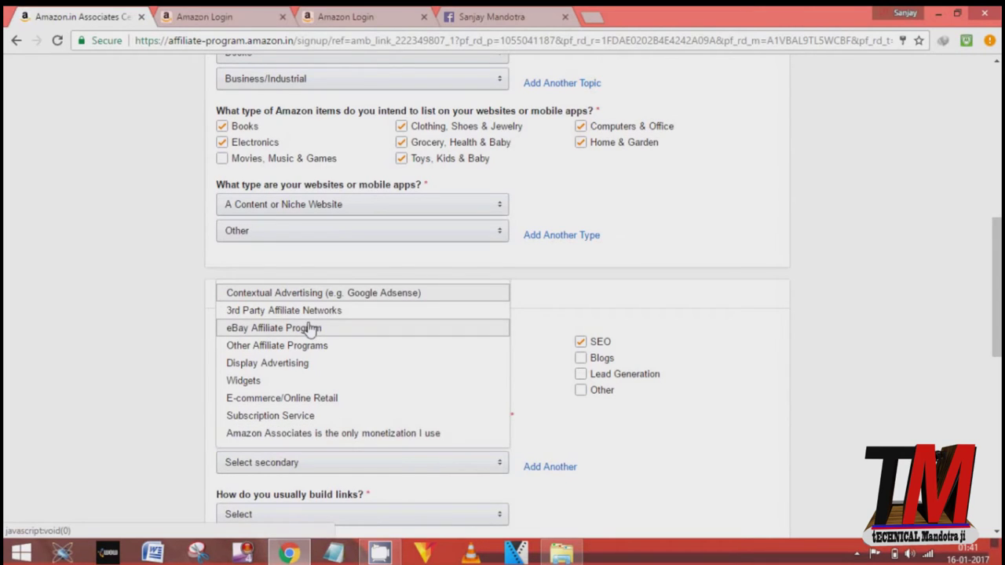
pyautogui.click(278, 381)
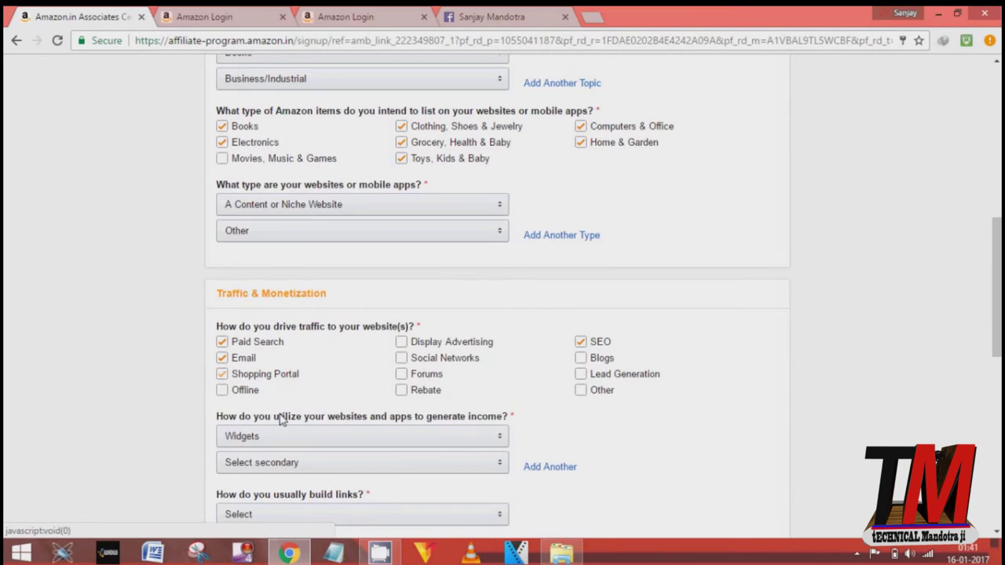
pyautogui.click(290, 467)
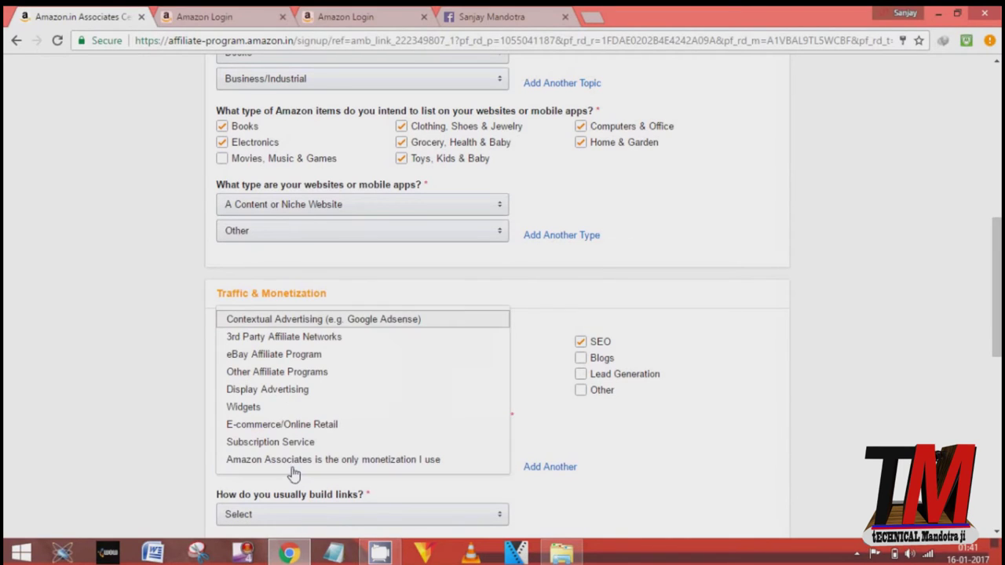
pyautogui.click(281, 408)
# Step: Answer link building with Other and monthly visitors with Less than 500
pyautogui.scroll(-2, 747, 488)
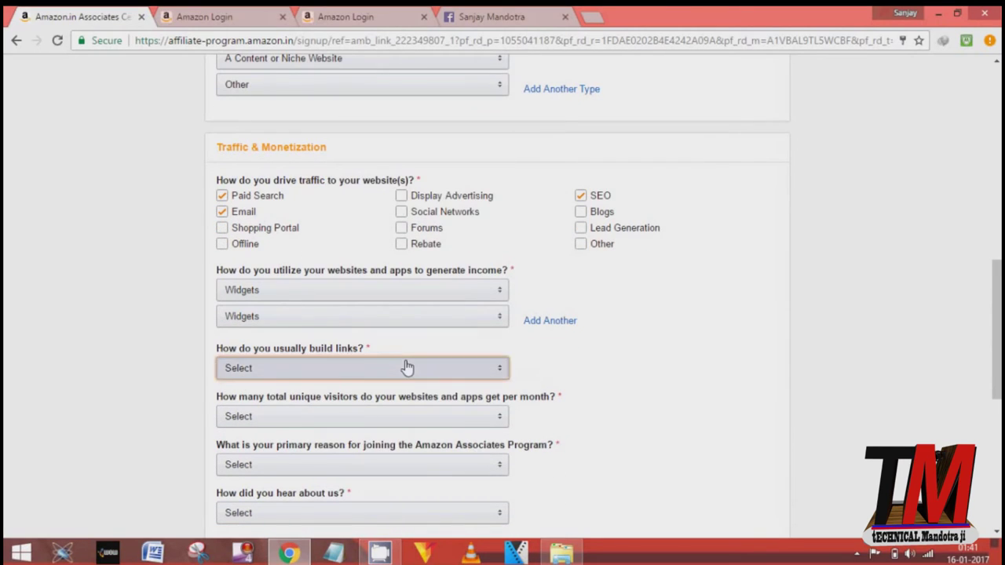
pyautogui.click(405, 367)
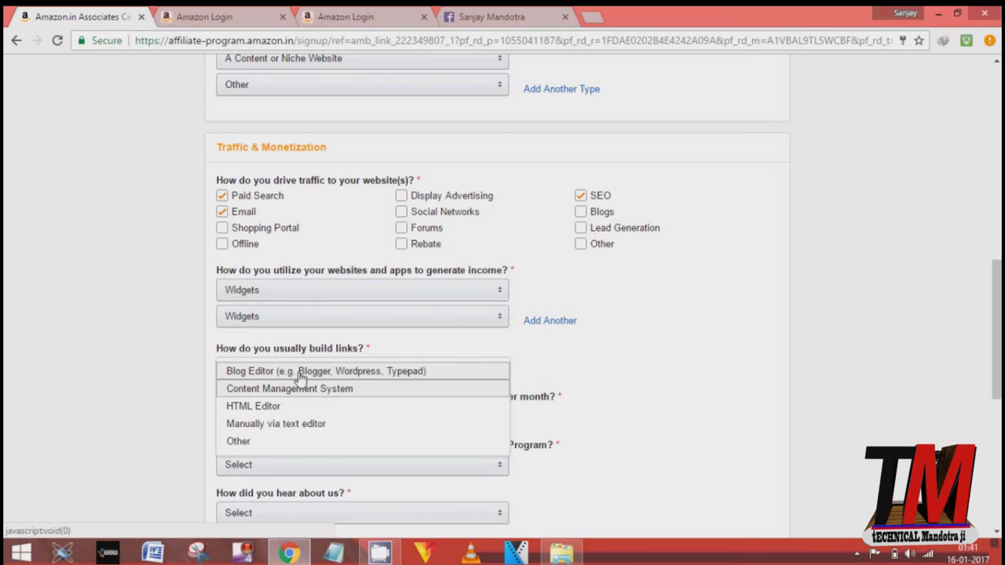
pyautogui.click(236, 442)
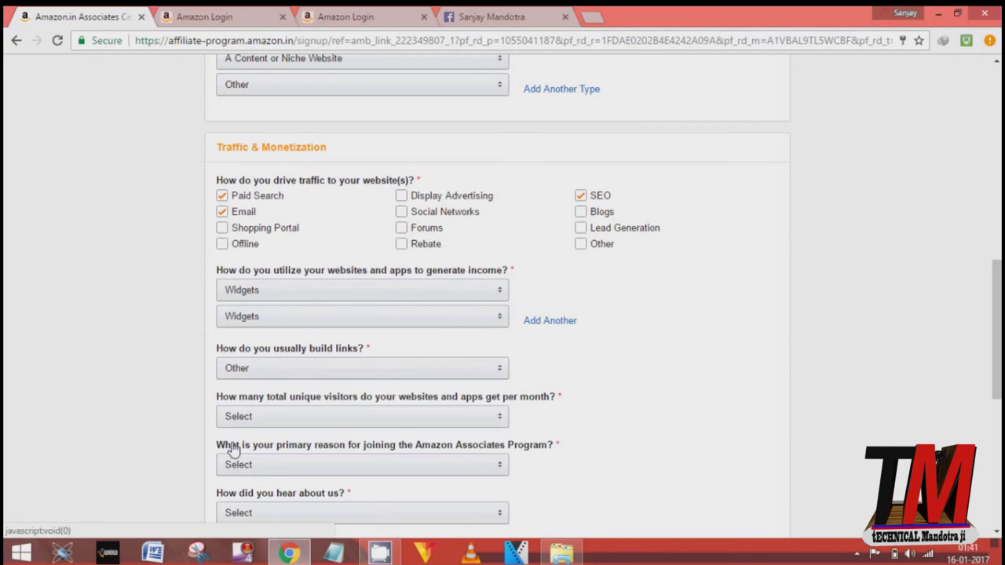
pyautogui.click(418, 418)
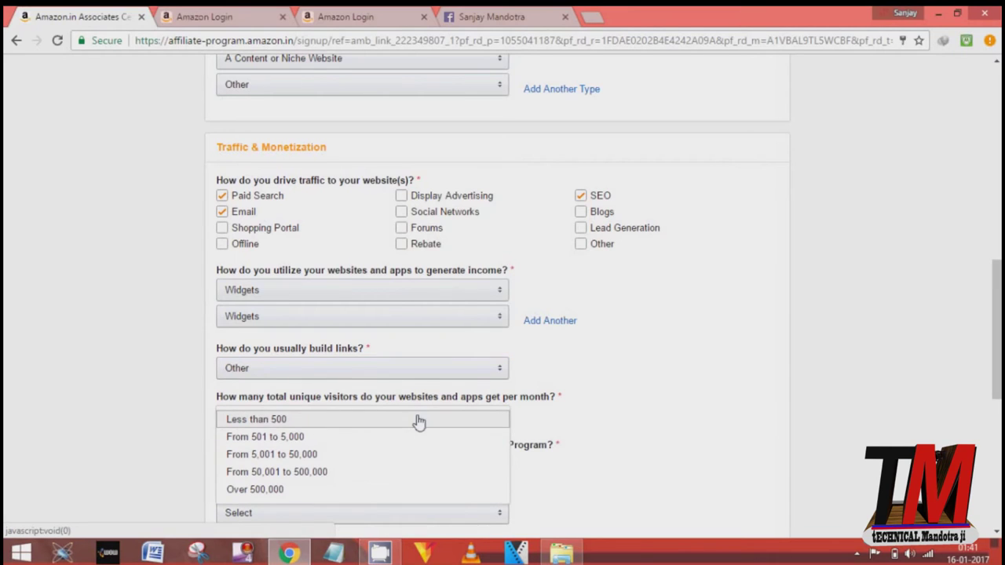
pyautogui.click(281, 422)
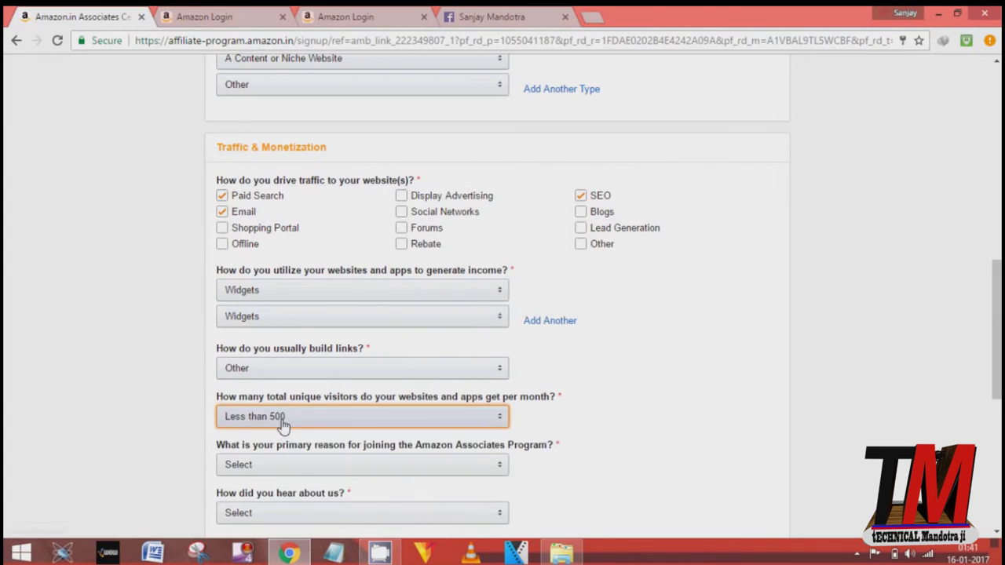
# Step: Set the joining reason to To monetize my site and the referral source to Online Search
pyautogui.click(298, 465)
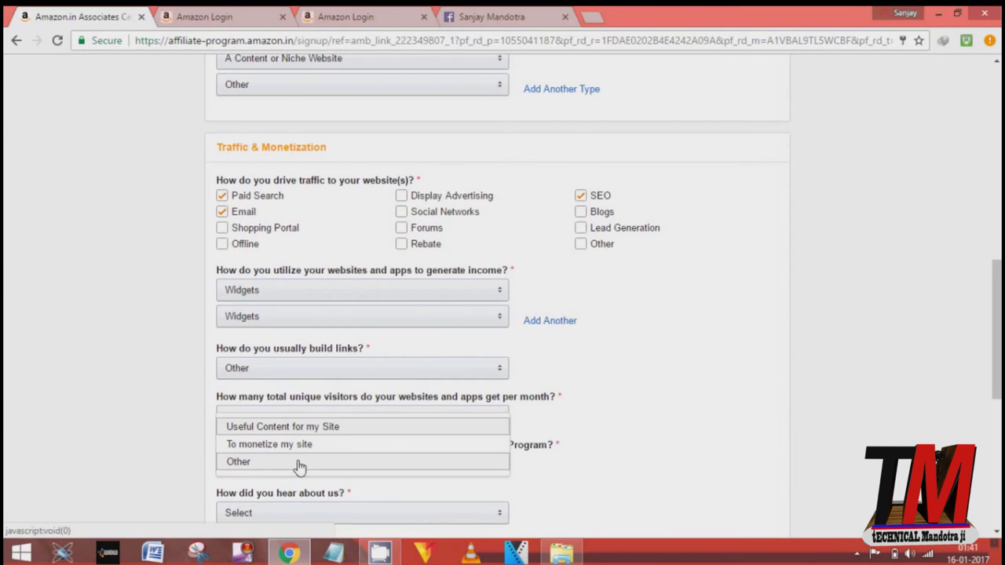
pyautogui.click(289, 446)
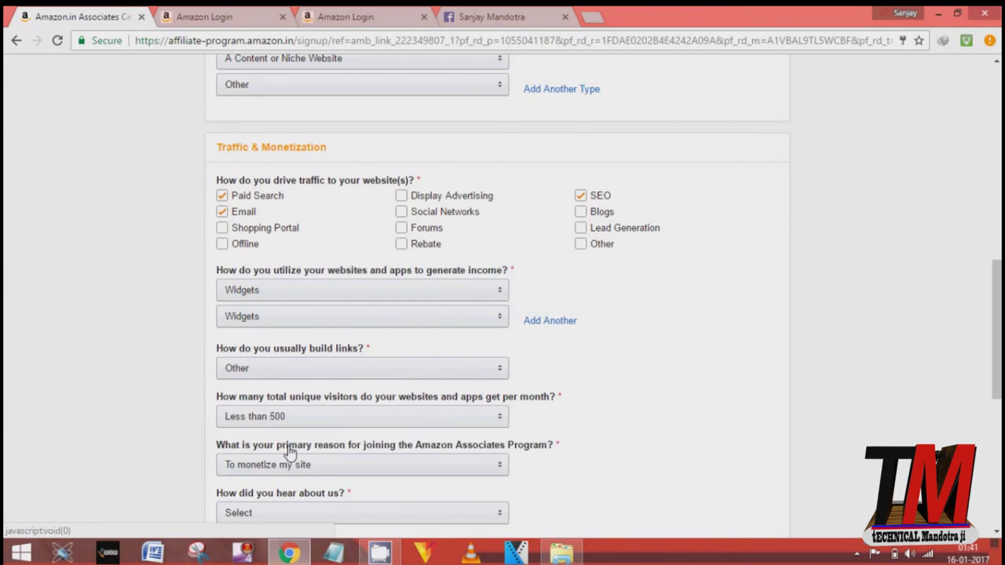
pyautogui.click(605, 482)
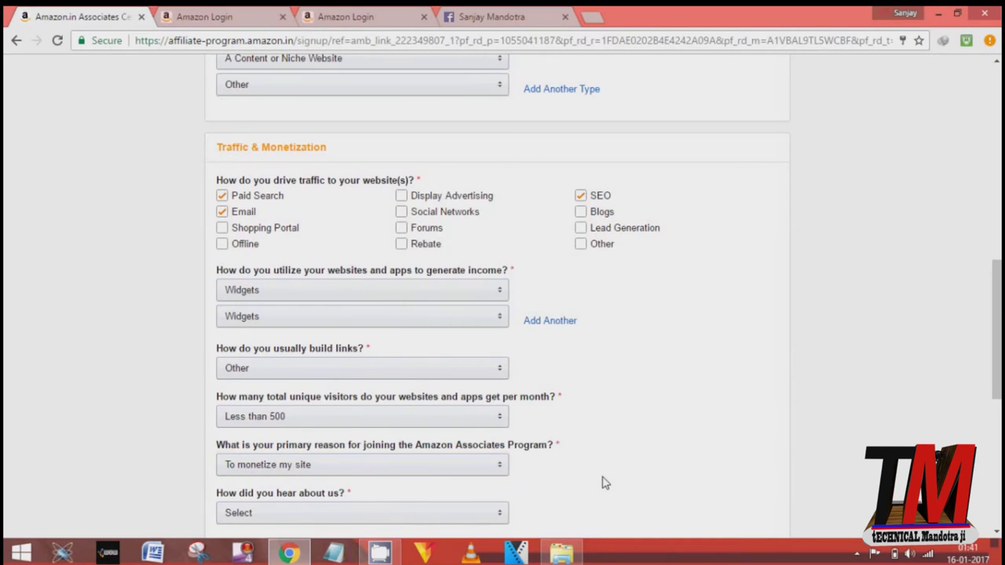
pyautogui.scroll(-1, 605, 482)
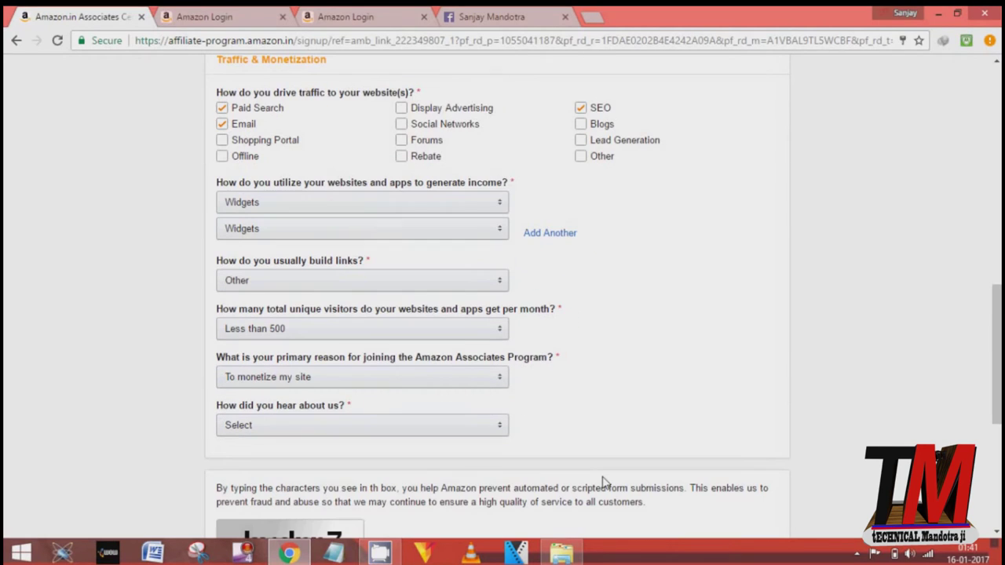
pyautogui.click(382, 427)
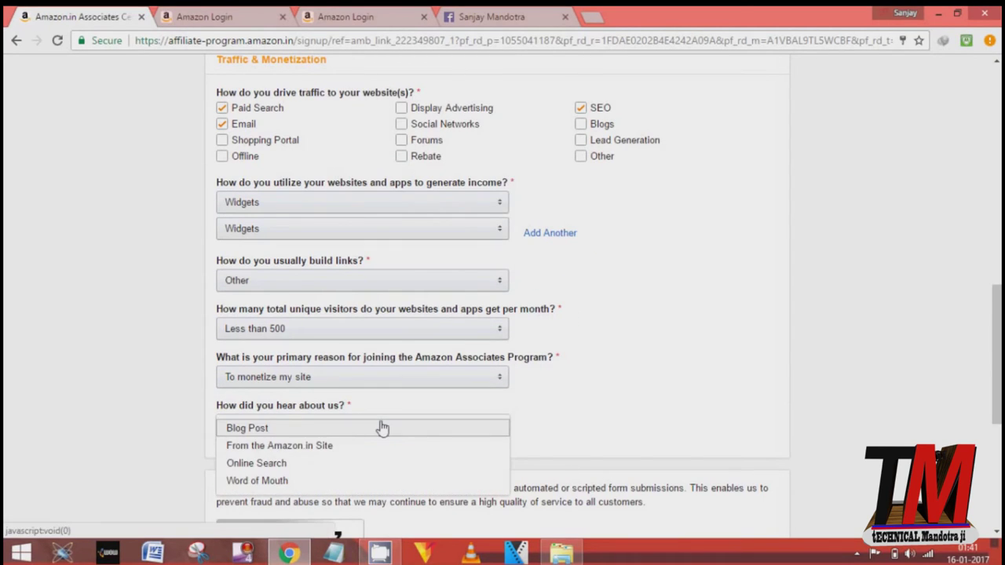
pyautogui.click(269, 463)
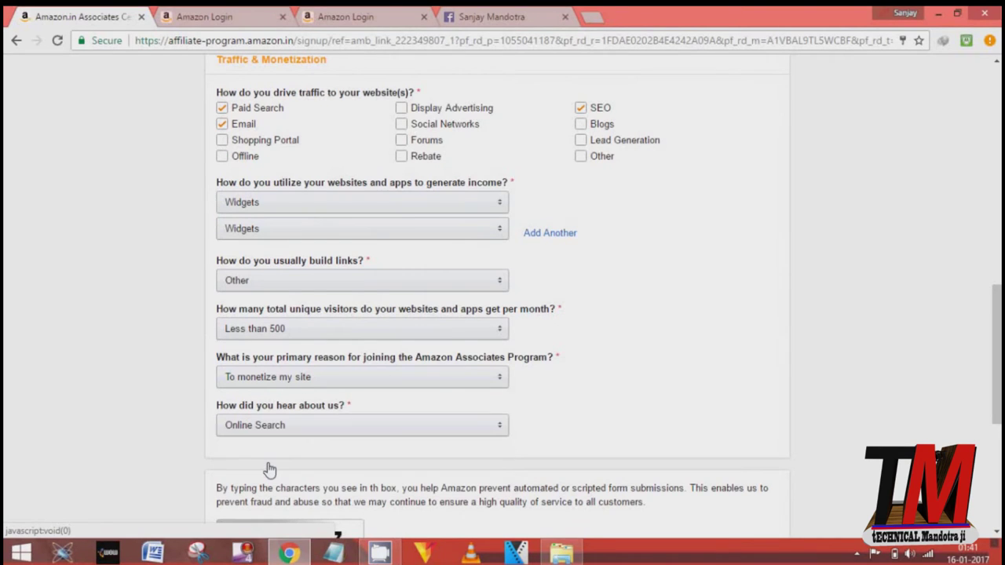
pyautogui.click(737, 396)
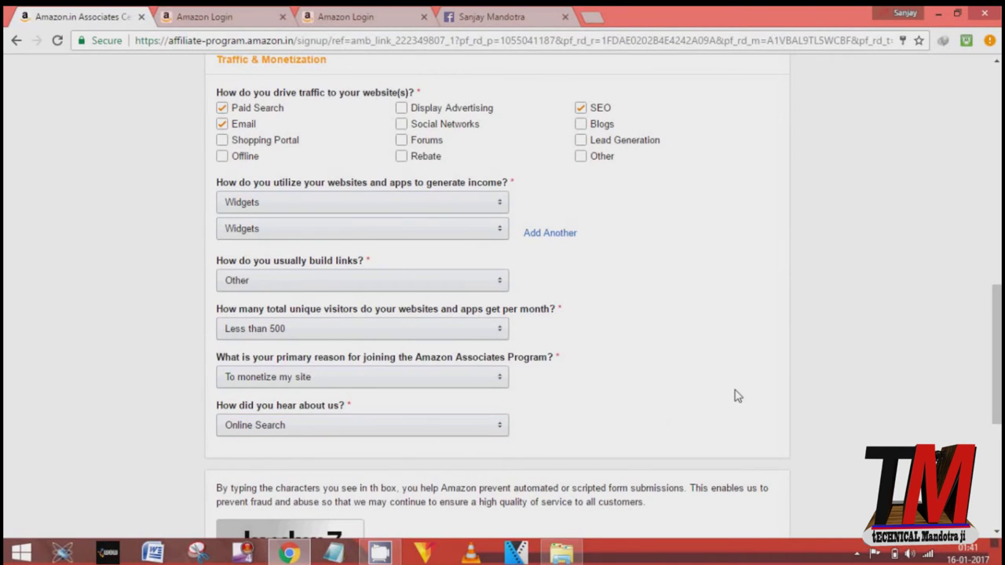
pyautogui.scroll(-3, 737, 396)
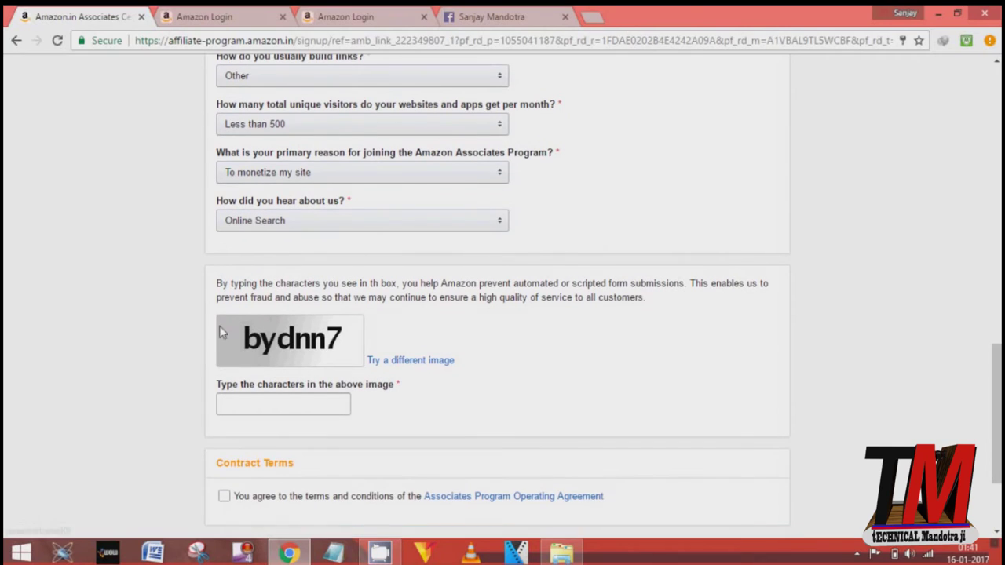
# Step: Enter the security image characters, accept the Operating Agreement terms, and submit the application
pyautogui.click(247, 399)
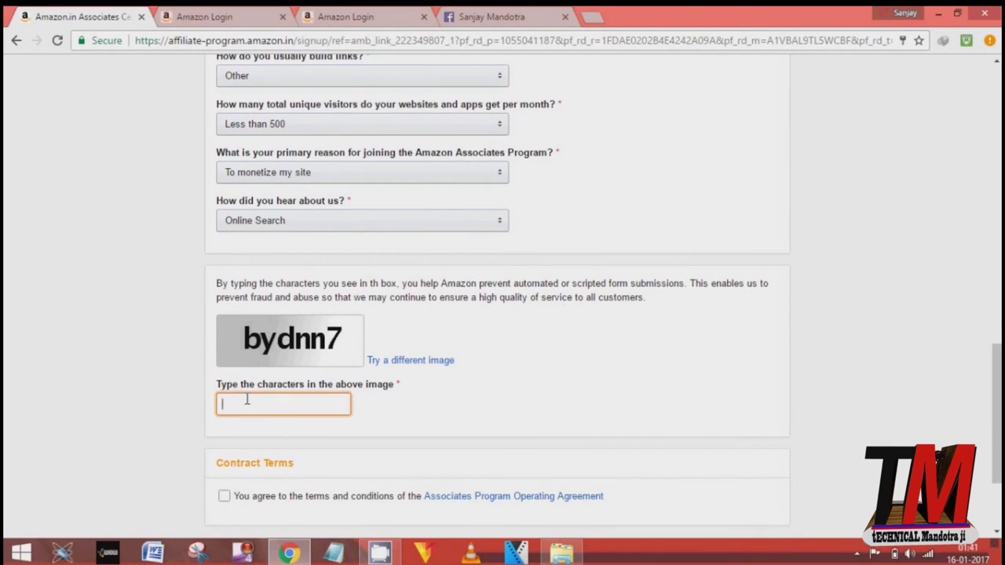
pyautogui.write('bydnn7')
pyautogui.click(230, 497)
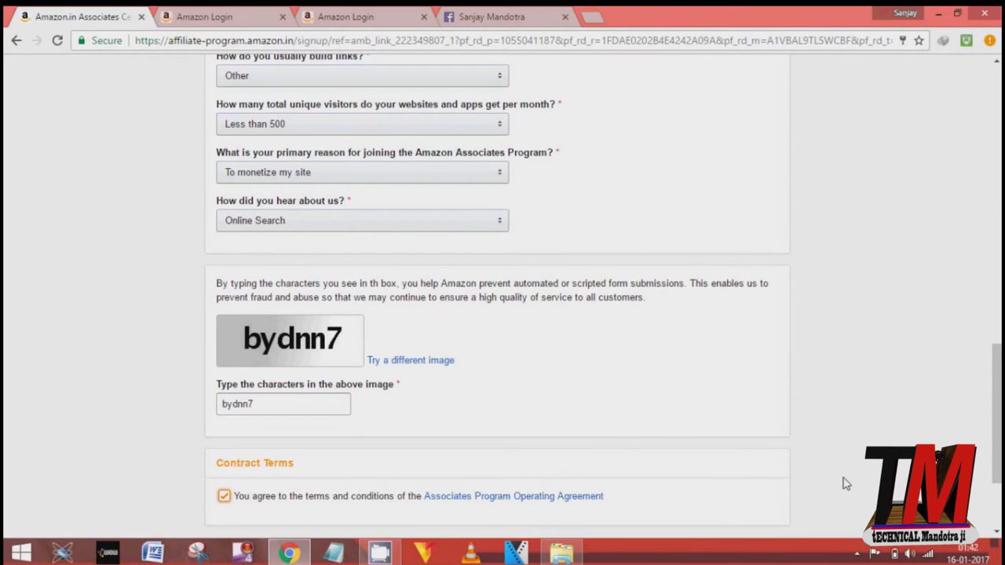
pyautogui.scroll(-1, 845, 482)
pyautogui.scroll(-2, 845, 483)
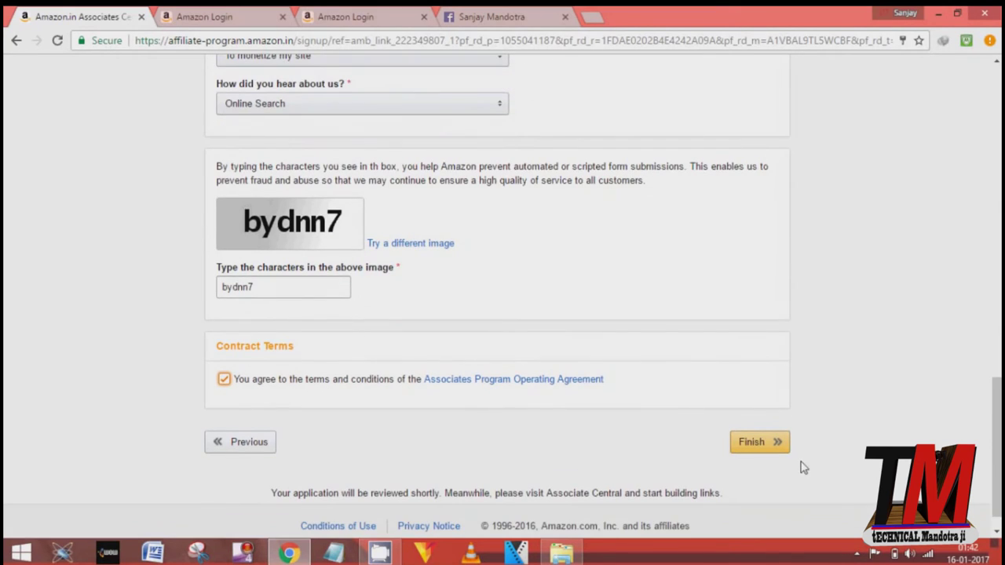
pyautogui.click(781, 452)
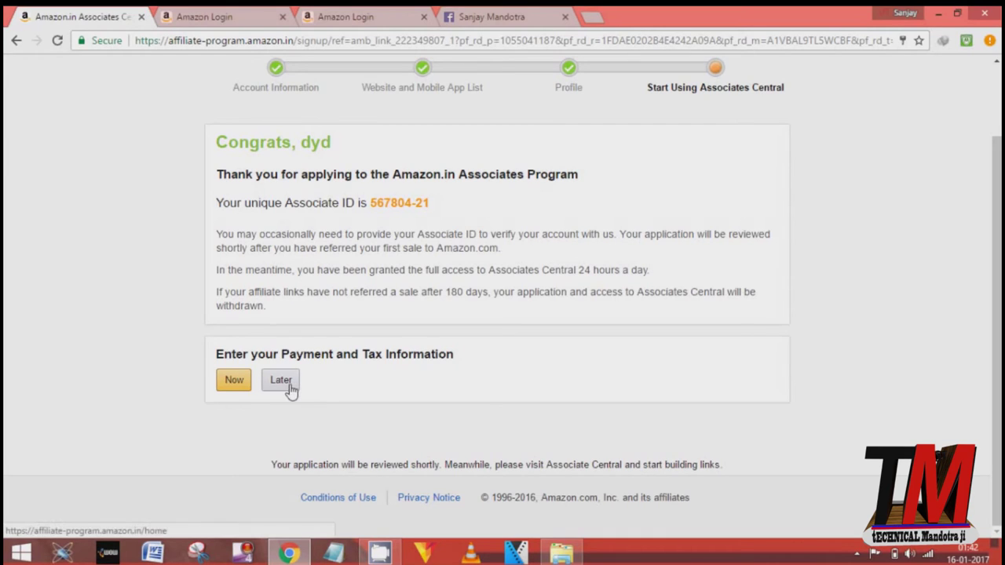
# Step: Postpone payment and tax information with Later to reach the Associates Central home
pyautogui.click(288, 386)
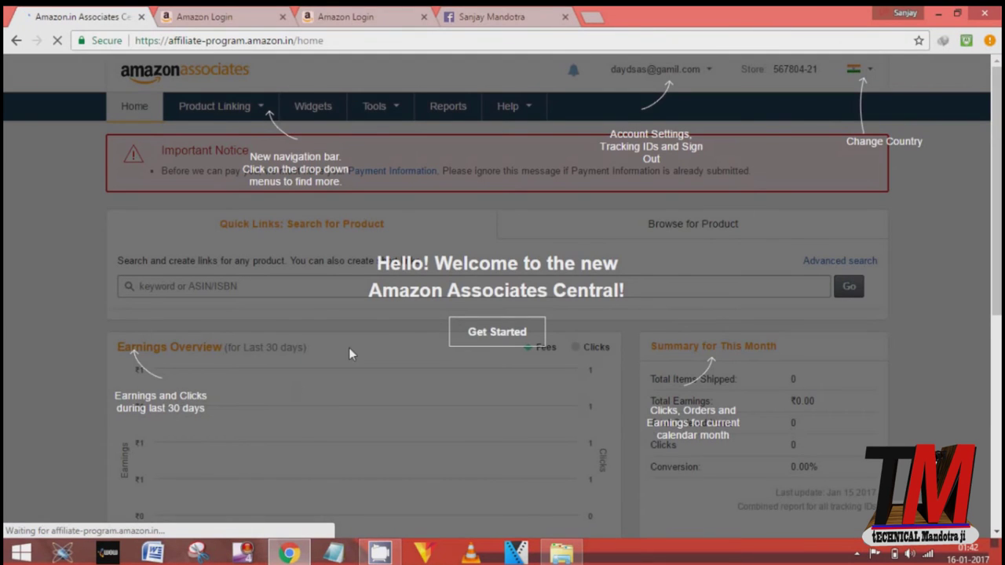
# Step: Close the welcome tour, check the account menu, and search products for the keyword 'mobile'
pyautogui.click(408, 308)
pyautogui.click(635, 71)
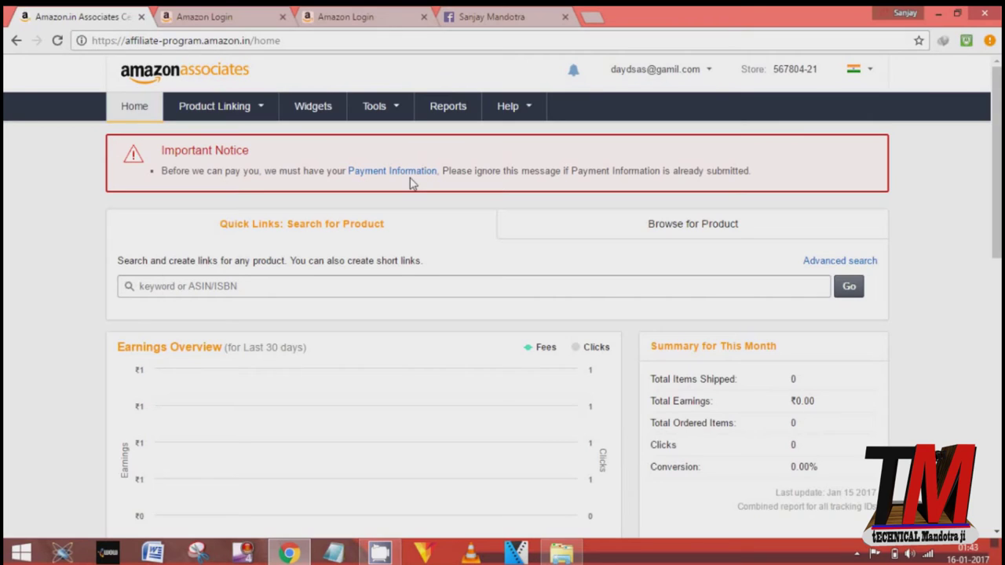
pyautogui.click(387, 286)
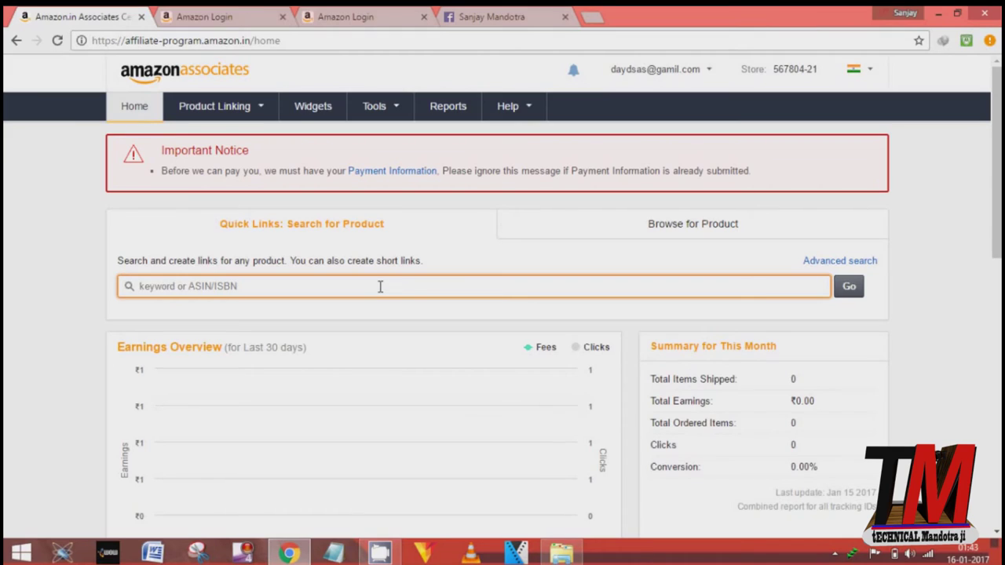
pyautogui.write('mobi')
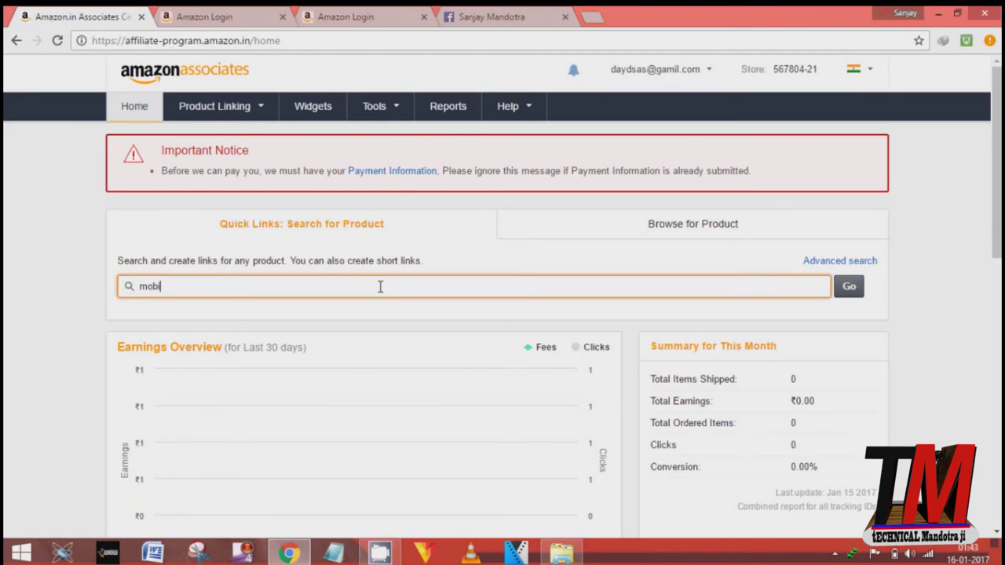
pyautogui.write('le')
pyautogui.press('Return')
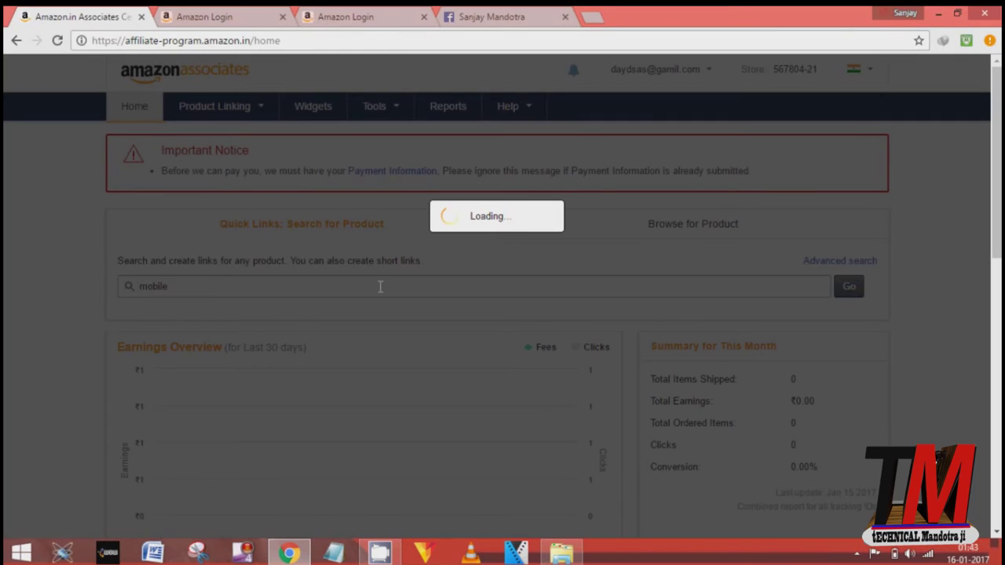